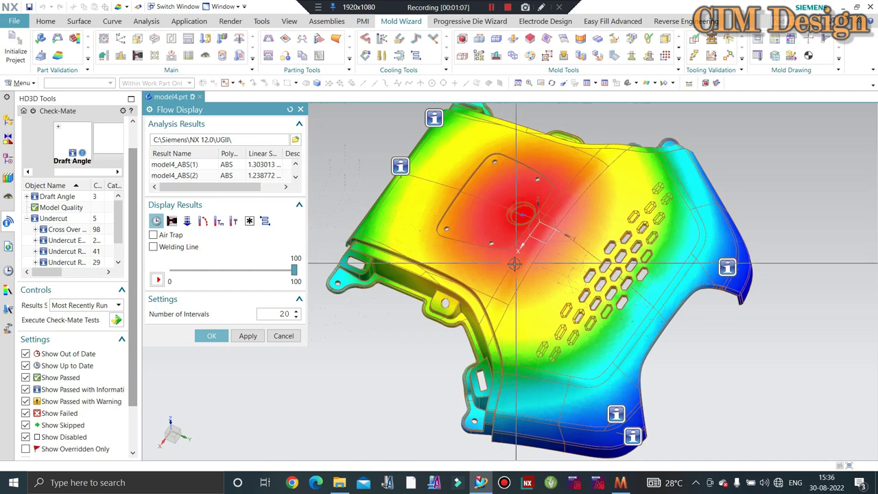
Zoom the view on the cover out and back in
{"action": "scroll", "coordinate": [590, 269], "scroll_direction": "down", "scroll_amount": 1}
{"action": "scroll", "coordinate": [686, 278], "scroll_direction": "up", "scroll_amount": 1}
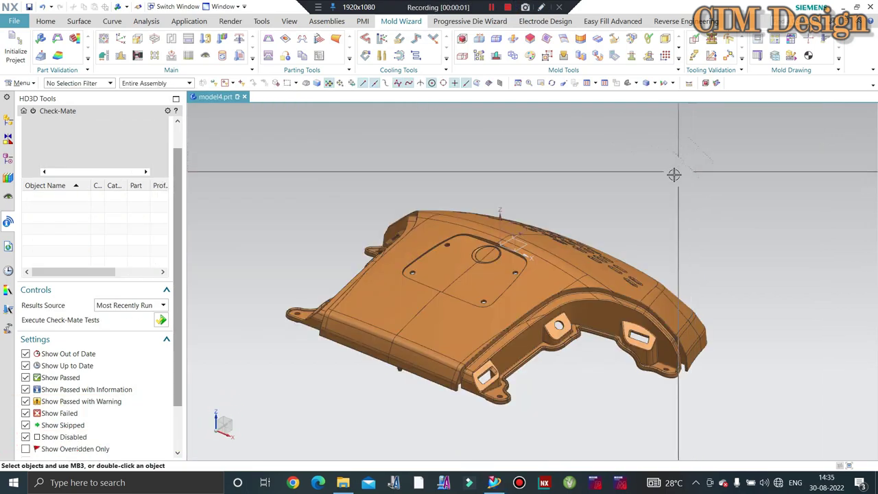
{"action": "mouse_move", "coordinate": [662, 193]}
{"action": "middle_mouse_down"}
{"action": "mouse_move", "coordinate": [651, 153]}
{"action": "mouse_move", "coordinate": [551, 176]}
{"action": "mouse_move", "coordinate": [612, 223]}
{"action": "mouse_move", "coordinate": [583, 135]}
{"action": "mouse_move", "coordinate": [569, 255]}
{"action": "mouse_move", "coordinate": [556, 233]}
{"action": "mouse_move", "coordinate": [575, 207]}
{"action": "mouse_move", "coordinate": [588, 151]}
{"action": "middle_mouse_up"}
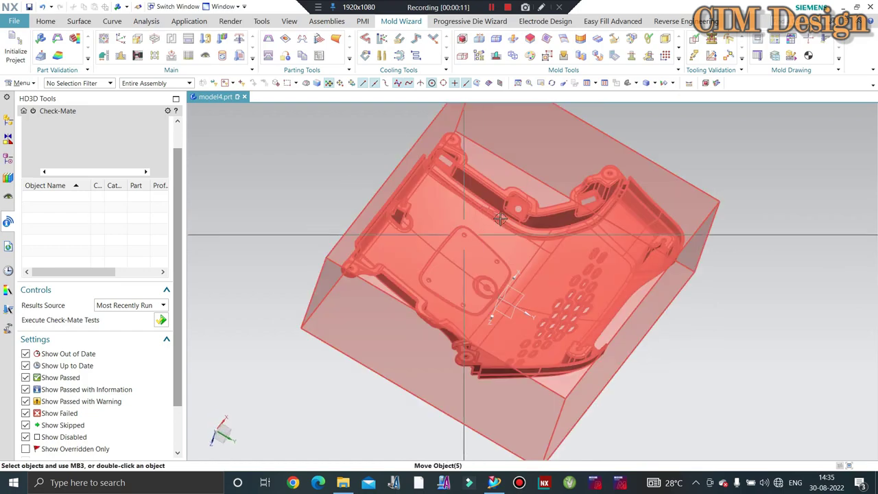
{"action": "mouse_move", "coordinate": [480, 208]}
{"action": "middle_mouse_down"}
{"action": "mouse_move", "coordinate": [508, 248]}
{"action": "mouse_move", "coordinate": [480, 294]}
{"action": "middle_mouse_up"}
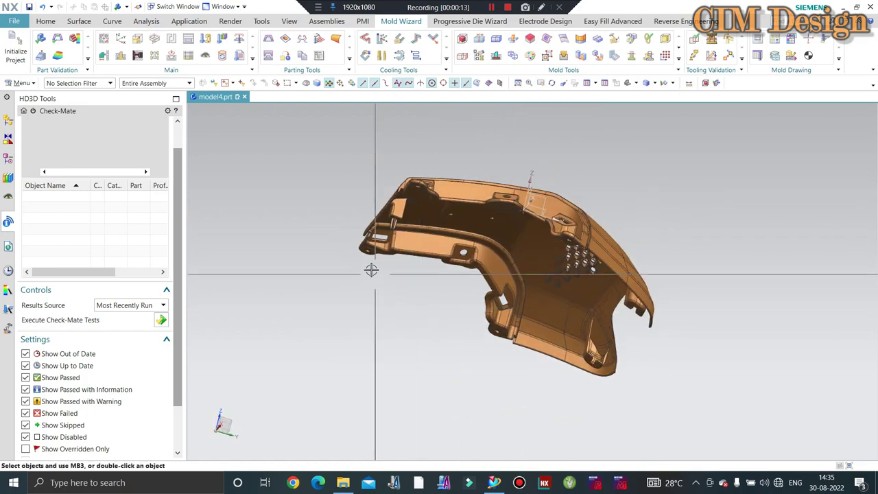
{"action": "mouse_move", "coordinate": [373, 271]}
{"action": "middle_mouse_down"}
{"action": "mouse_move", "coordinate": [391, 238]}
{"action": "mouse_move", "coordinate": [386, 176]}
{"action": "middle_mouse_up"}
{"action": "scroll", "coordinate": [391, 205], "scroll_direction": "up", "scroll_amount": 3}
{"action": "scroll", "coordinate": [398, 227], "scroll_direction": "up", "scroll_amount": 3}
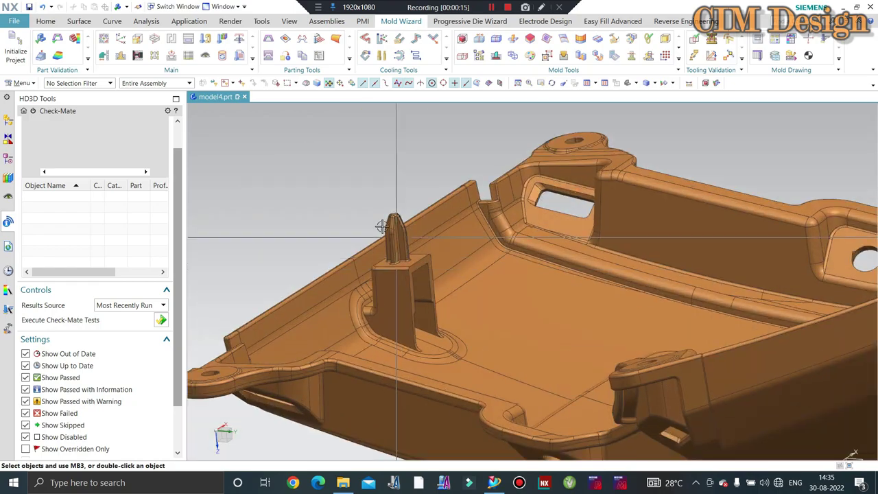
{"action": "scroll", "coordinate": [401, 238], "scroll_direction": "down", "scroll_amount": 1}
{"action": "middle_click_drag", "start_coordinate": [402, 238], "coordinate": [720, 206]}
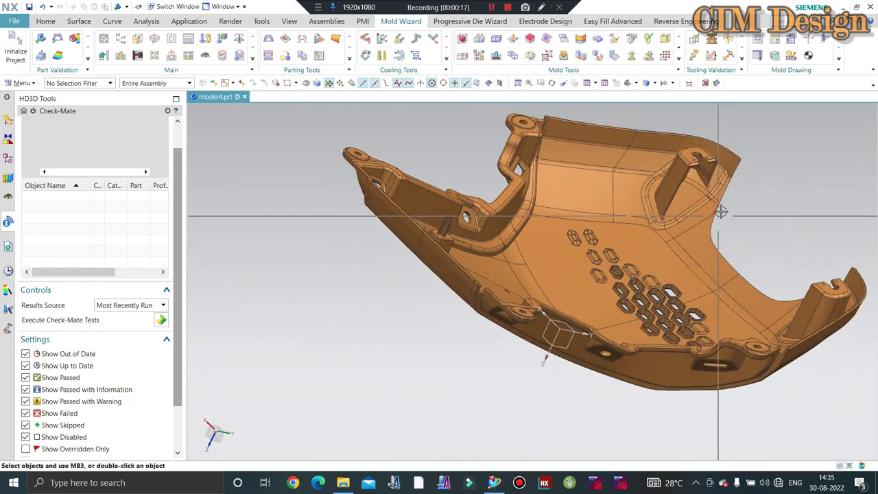
{"action": "scroll", "coordinate": [688, 174], "scroll_direction": "up", "scroll_amount": 2}
{"action": "middle_click_drag", "start_coordinate": [688, 174], "coordinate": [741, 171]}
{"action": "scroll", "coordinate": [741, 171], "scroll_direction": "up", "scroll_amount": 1}
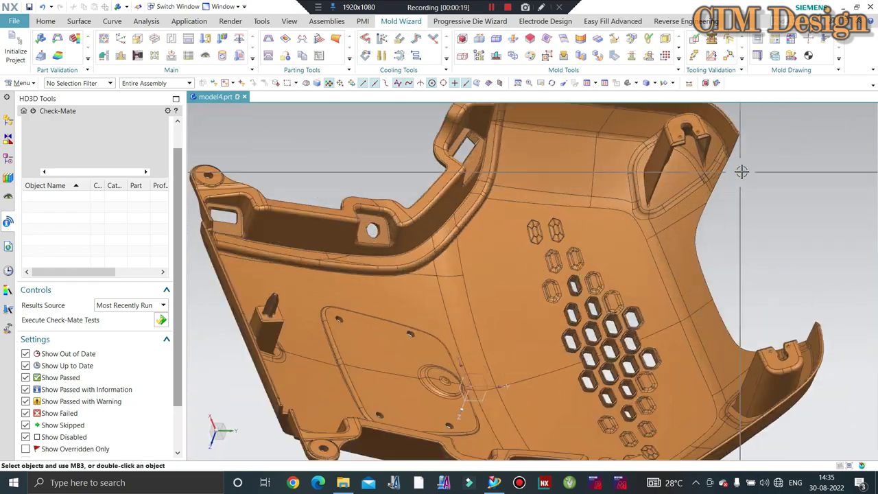
{"action": "scroll", "coordinate": [703, 139], "scroll_direction": "up", "scroll_amount": 2}
{"action": "scroll", "coordinate": [700, 171], "scroll_direction": "down", "scroll_amount": 2}
{"action": "scroll", "coordinate": [693, 205], "scroll_direction": "down", "scroll_amount": 2}
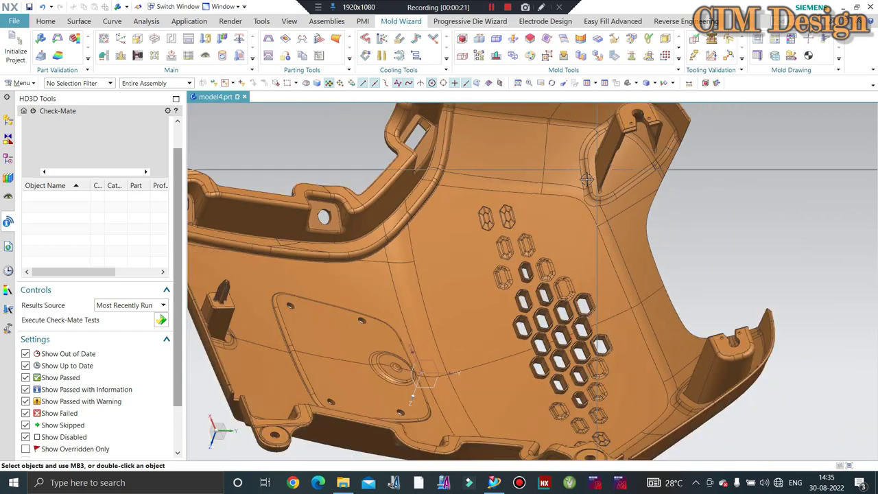
{"action": "scroll", "coordinate": [606, 204], "scroll_direction": "down", "scroll_amount": 2}
{"action": "scroll", "coordinate": [606, 204], "scroll_direction": "up", "scroll_amount": 3}
{"action": "scroll", "coordinate": [619, 160], "scroll_direction": "up", "scroll_amount": 1}
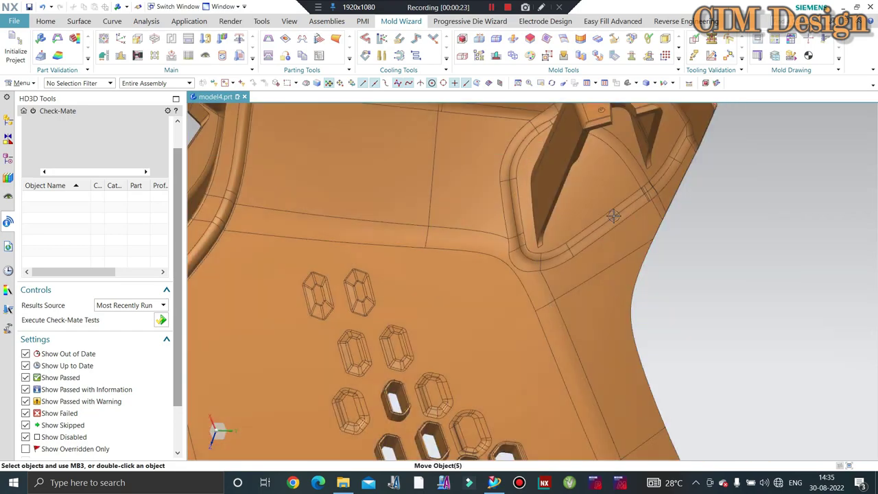
{"action": "scroll", "coordinate": [558, 216], "scroll_direction": "down", "scroll_amount": 6}
{"action": "mouse_move", "coordinate": [558, 217]}
{"action": "middle_mouse_down"}
{"action": "mouse_move", "coordinate": [412, 261]}
{"action": "mouse_move", "coordinate": [347, 300]}
{"action": "mouse_move", "coordinate": [401, 287]}
{"action": "mouse_move", "coordinate": [390, 291]}
{"action": "middle_mouse_up"}
{"action": "scroll", "coordinate": [378, 276], "scroll_direction": "up", "scroll_amount": 2}
{"action": "scroll", "coordinate": [379, 276], "scroll_direction": "up", "scroll_amount": 2}
{"action": "scroll", "coordinate": [379, 277], "scroll_direction": "down", "scroll_amount": 2}
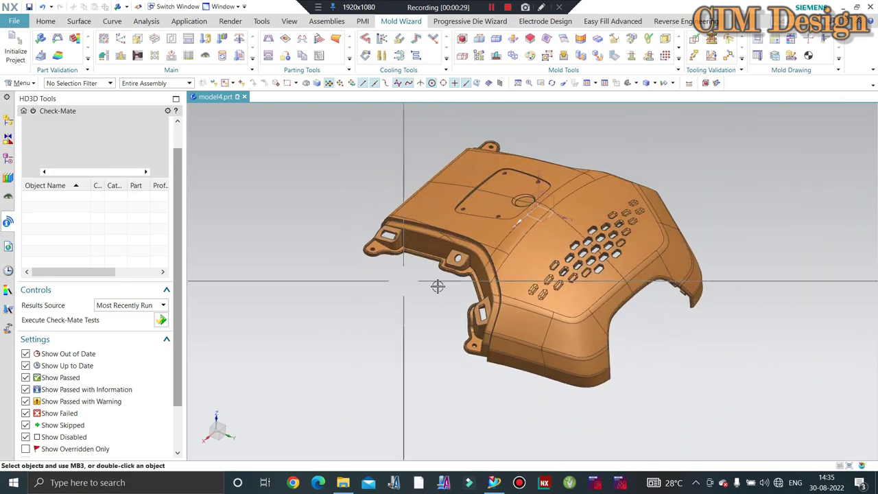
{"action": "mouse_move", "coordinate": [727, 213]}
{"action": "middle_mouse_down"}
{"action": "mouse_move", "coordinate": [739, 194]}
{"action": "mouse_move", "coordinate": [788, 215]}
{"action": "mouse_move", "coordinate": [691, 212]}
{"action": "mouse_move", "coordinate": [608, 249]}
{"action": "mouse_move", "coordinate": [646, 197]}
{"action": "mouse_move", "coordinate": [647, 231]}
{"action": "middle_mouse_up"}
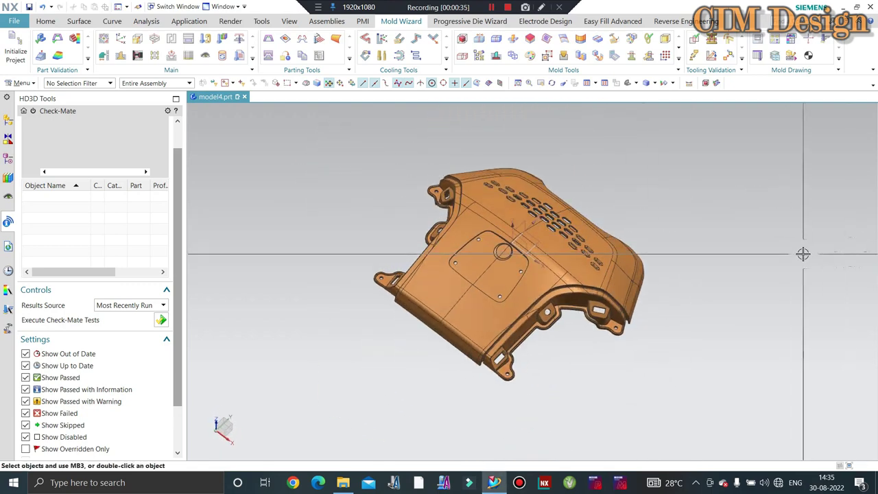
{"action": "scroll", "coordinate": [578, 234], "scroll_direction": "up", "scroll_amount": 3}
{"action": "middle_click_drag", "start_coordinate": [579, 234], "coordinate": [529, 241]}
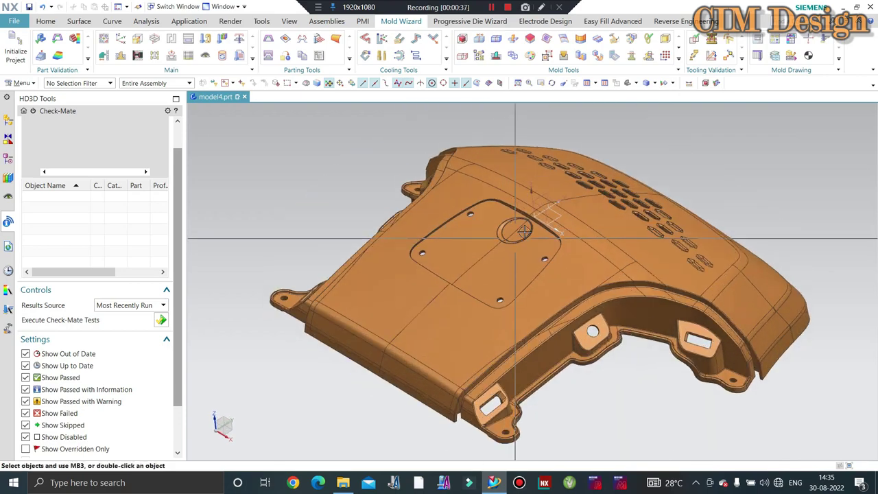
{"action": "scroll", "coordinate": [529, 241], "scroll_direction": "up", "scroll_amount": 3}
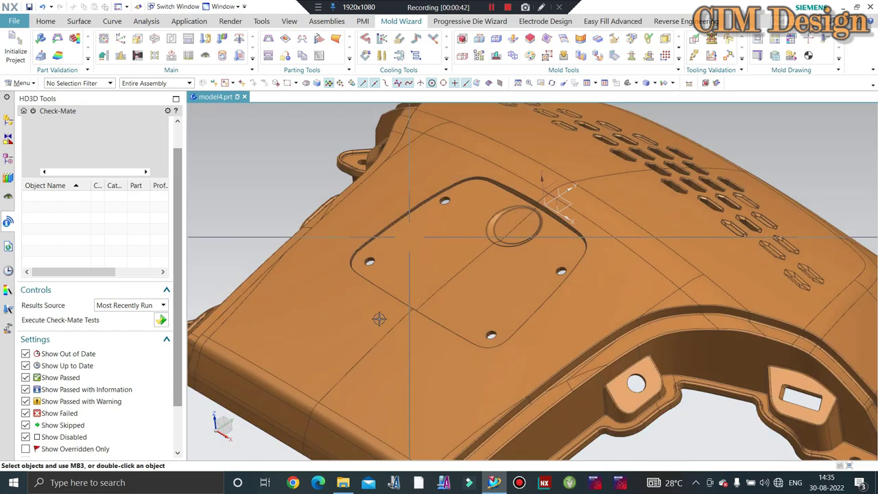
{"action": "scroll", "coordinate": [379, 320], "scroll_direction": "down", "scroll_amount": 3}
{"action": "mouse_move", "coordinate": [380, 320]}
{"action": "middle_mouse_down"}
{"action": "mouse_move", "coordinate": [606, 269]}
{"action": "mouse_move", "coordinate": [594, 302]}
{"action": "mouse_move", "coordinate": [737, 289]}
{"action": "mouse_move", "coordinate": [737, 315]}
{"action": "middle_mouse_up"}
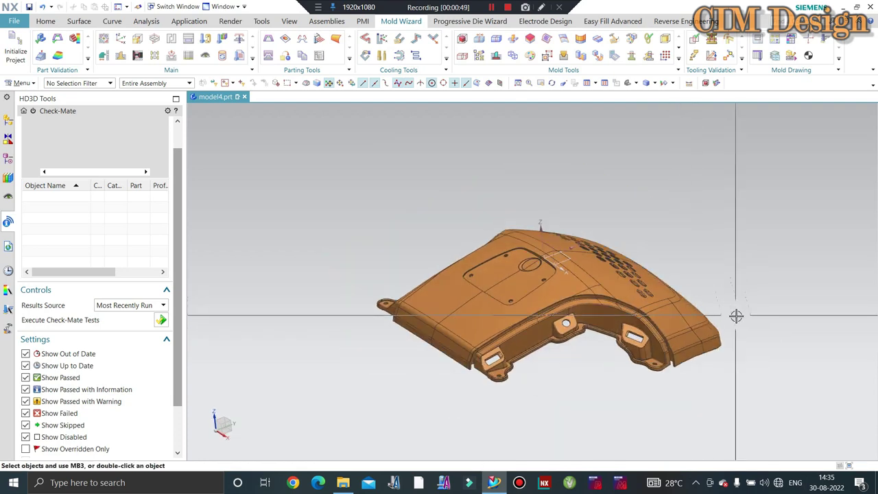
{"action": "scroll", "coordinate": [734, 316], "scroll_direction": "up", "scroll_amount": 1}
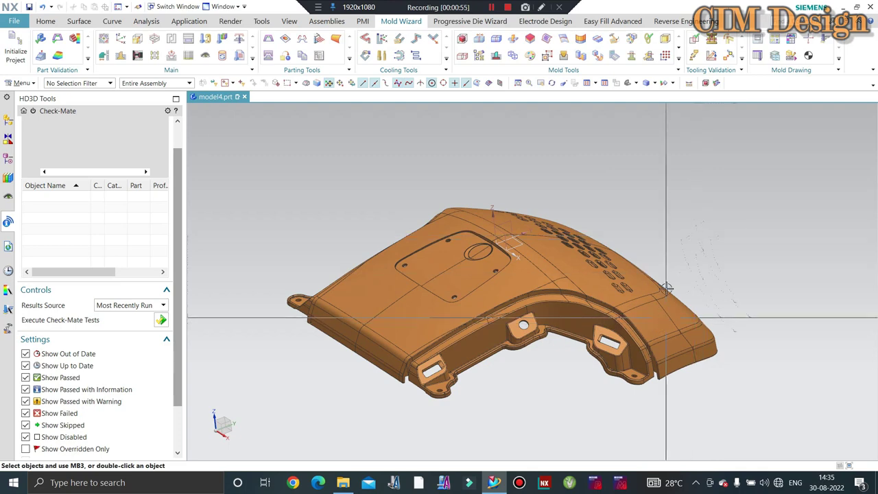
{"action": "middle_click_drag", "start_coordinate": [672, 263], "coordinate": [677, 282]}
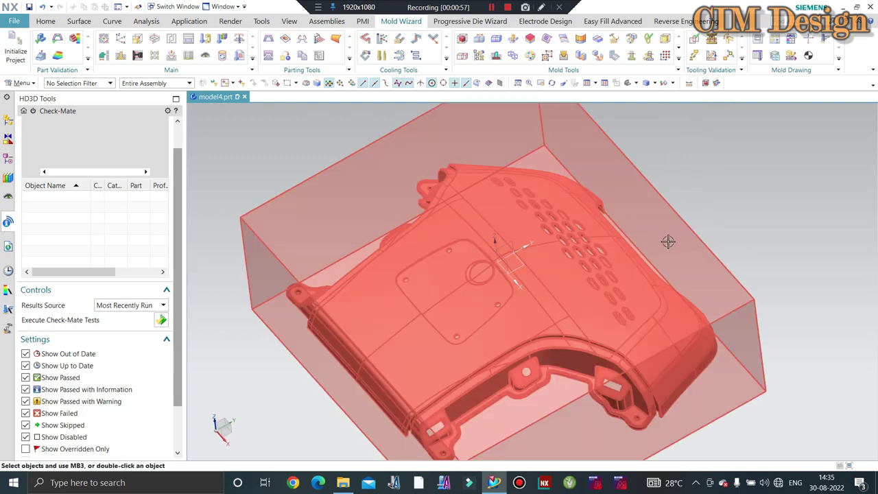
{"action": "scroll", "coordinate": [529, 251], "scroll_direction": "up", "scroll_amount": 3}
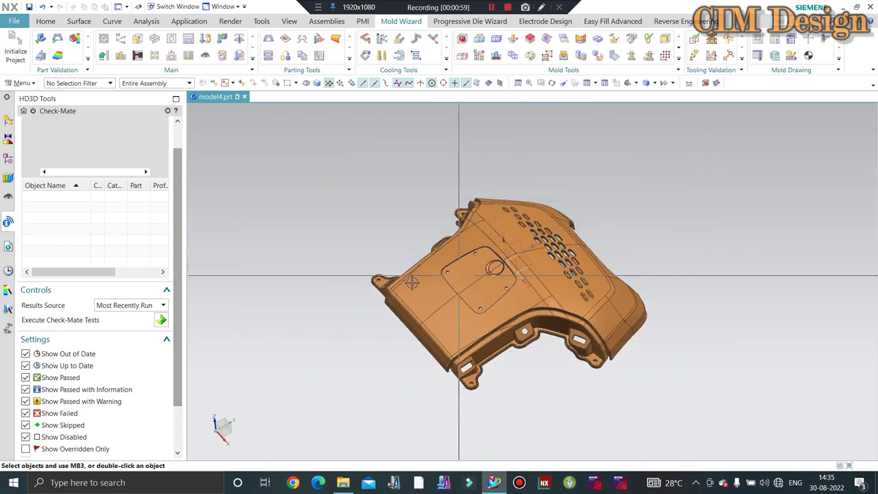
{"action": "mouse_move", "coordinate": [529, 251]}
{"action": "middle_mouse_down"}
{"action": "mouse_move", "coordinate": [500, 265]}
{"action": "mouse_move", "coordinate": [623, 266]}
{"action": "mouse_move", "coordinate": [572, 271]}
{"action": "middle_mouse_up"}
{"action": "scroll", "coordinate": [572, 271], "scroll_direction": "down", "scroll_amount": 2}
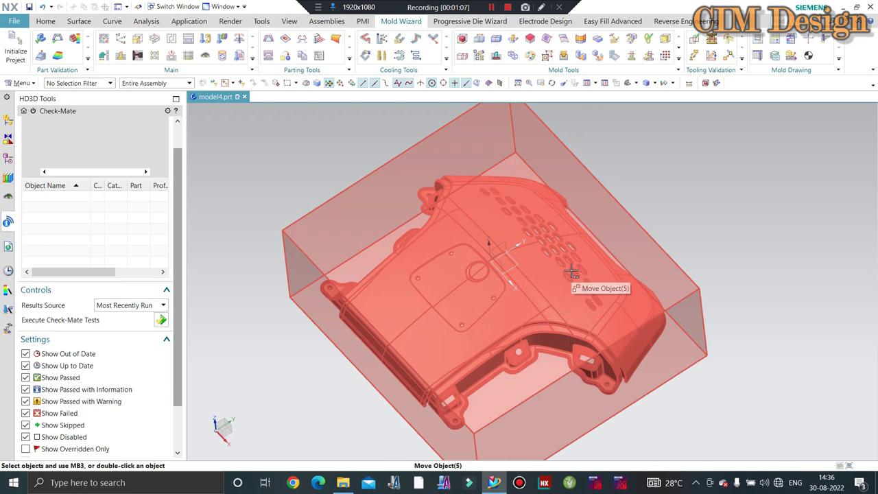
{"action": "middle_click_drag", "start_coordinate": [572, 271], "coordinate": [664, 273]}
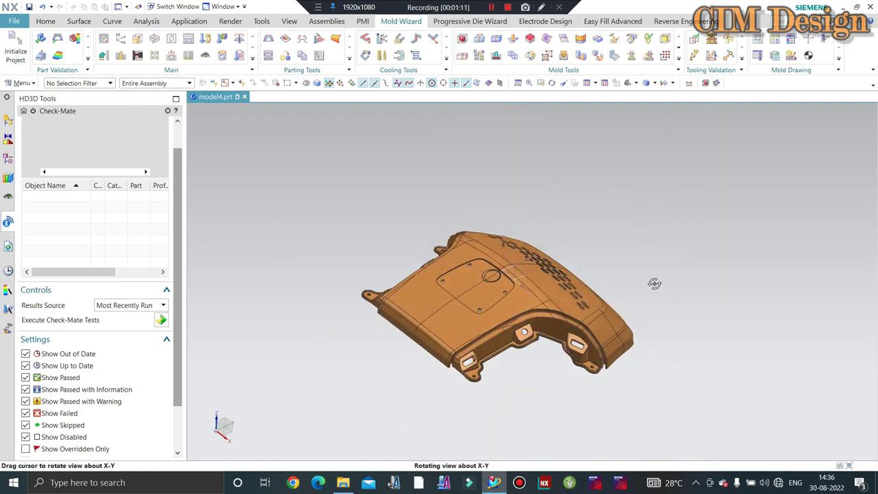
{"action": "middle_click_drag", "start_coordinate": [662, 284], "coordinate": [657, 268]}
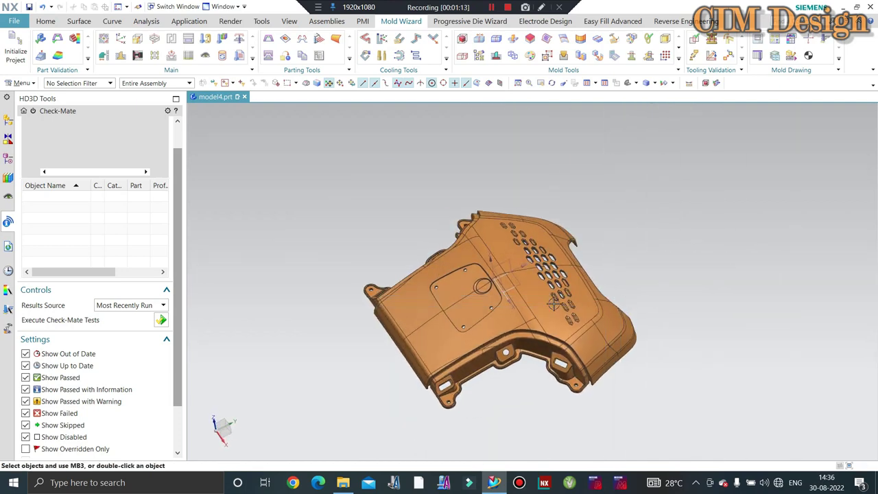
{"action": "middle_click_drag", "start_coordinate": [597, 291], "coordinate": [600, 259]}
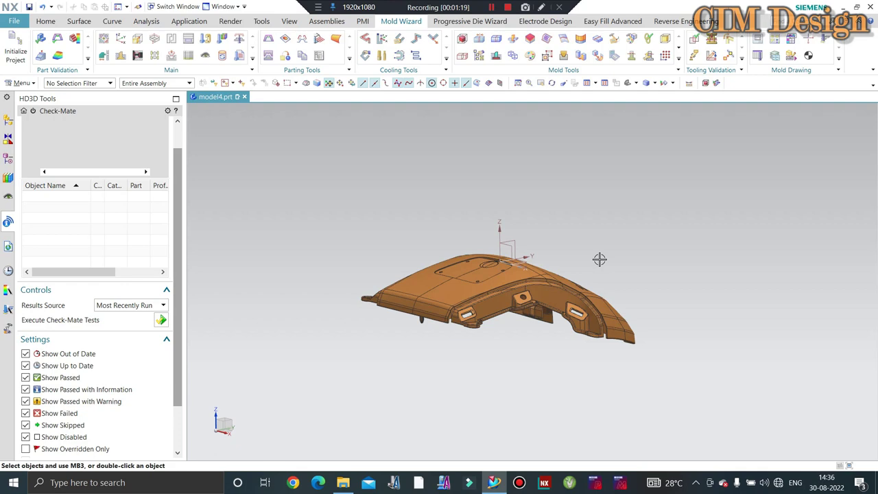
{"action": "mouse_move", "coordinate": [430, 243]}
{"action": "middle_mouse_down"}
{"action": "mouse_move", "coordinate": [423, 268]}
{"action": "mouse_move", "coordinate": [446, 295]}
{"action": "middle_mouse_up"}
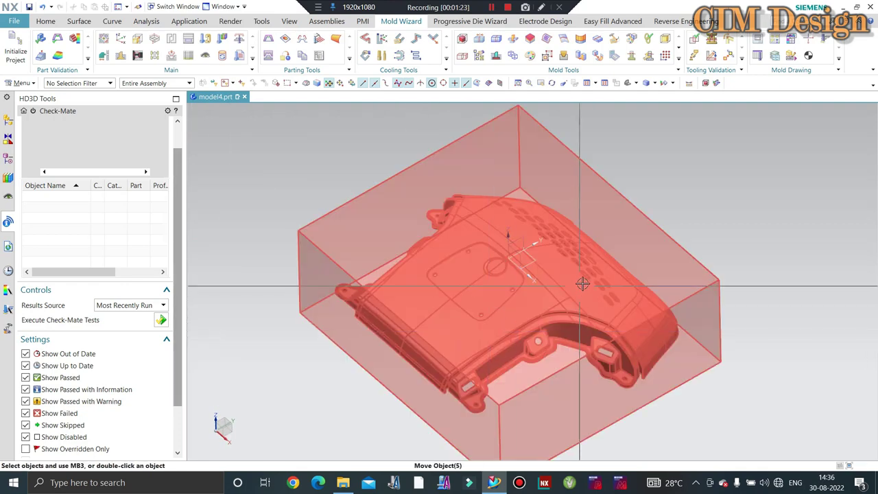
{"action": "mouse_move", "coordinate": [470, 334]}
{"action": "middle_mouse_down"}
{"action": "mouse_move", "coordinate": [584, 263]}
{"action": "mouse_move", "coordinate": [594, 274]}
{"action": "middle_mouse_up"}
{"action": "scroll", "coordinate": [609, 265], "scroll_direction": "up", "scroll_amount": 2}
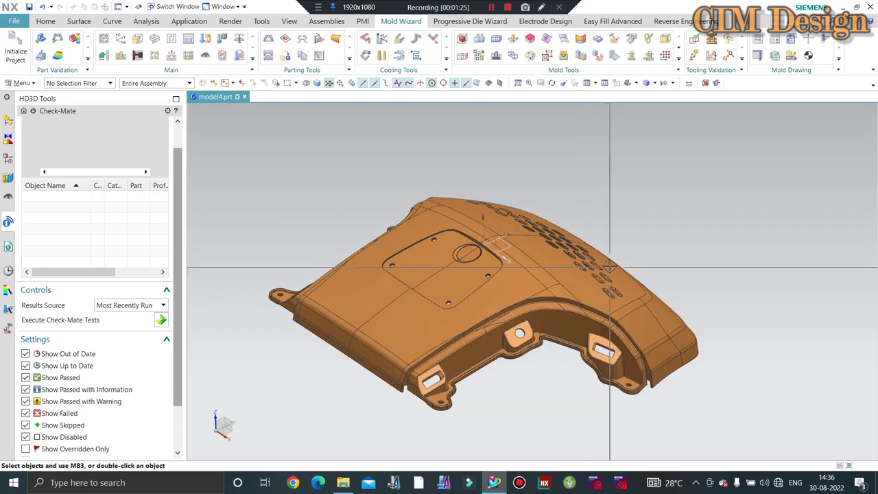
{"action": "scroll", "coordinate": [609, 265], "scroll_direction": "up", "scroll_amount": 2}
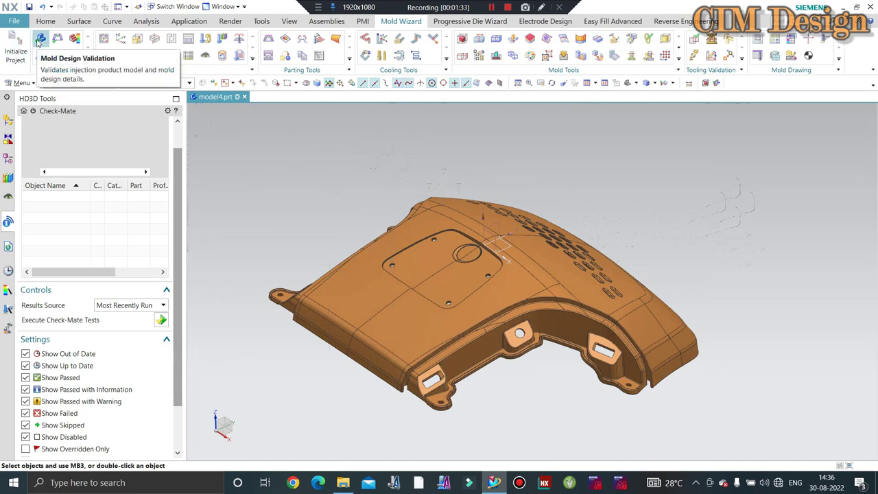
Execute Check-Mate in Mold Design Validation with Mold Part Quality and Model Quality ticked
{"action": "left_click", "coordinate": [39, 40]}
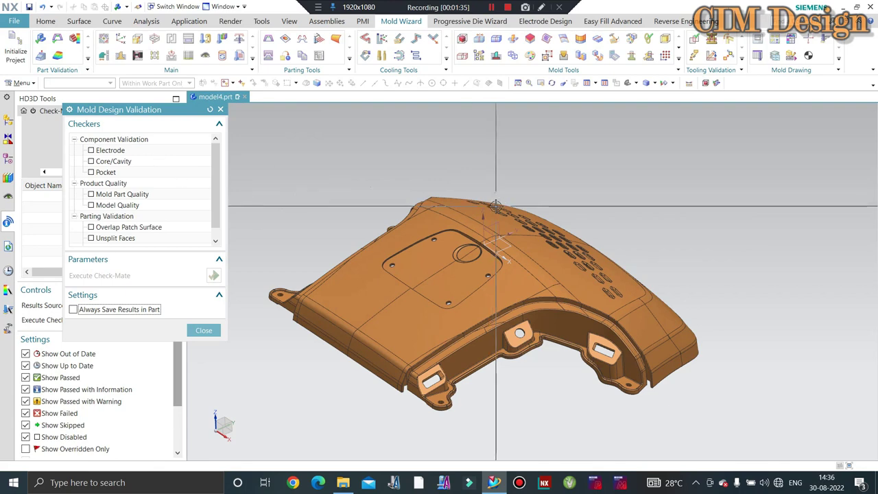
{"action": "scroll", "coordinate": [496, 206], "scroll_direction": "down", "scroll_amount": 1}
{"action": "left_click", "coordinate": [91, 194]}
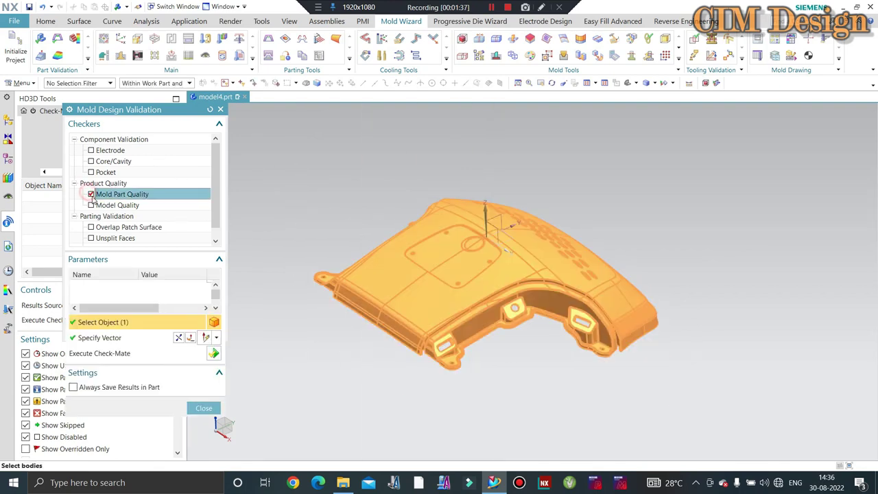
{"action": "left_click", "coordinate": [91, 205]}
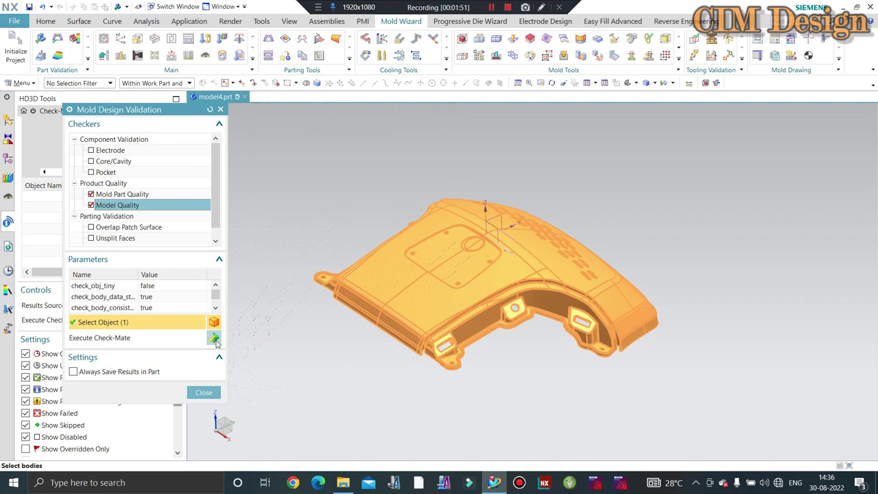
{"action": "left_click", "coordinate": [214, 339]}
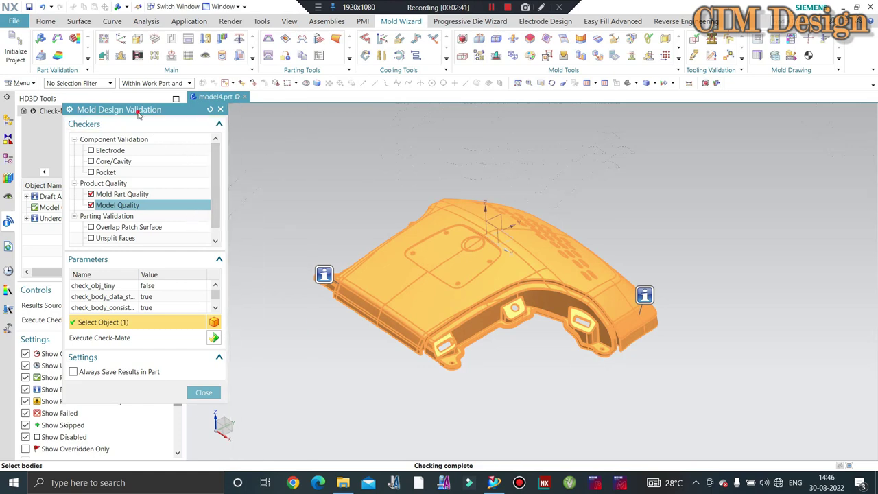
Inspect the Draft Angle result and its extra details in an enlarged result panel
{"action": "left_click_drag", "start_coordinate": [146, 109], "coordinate": [250, 88]}
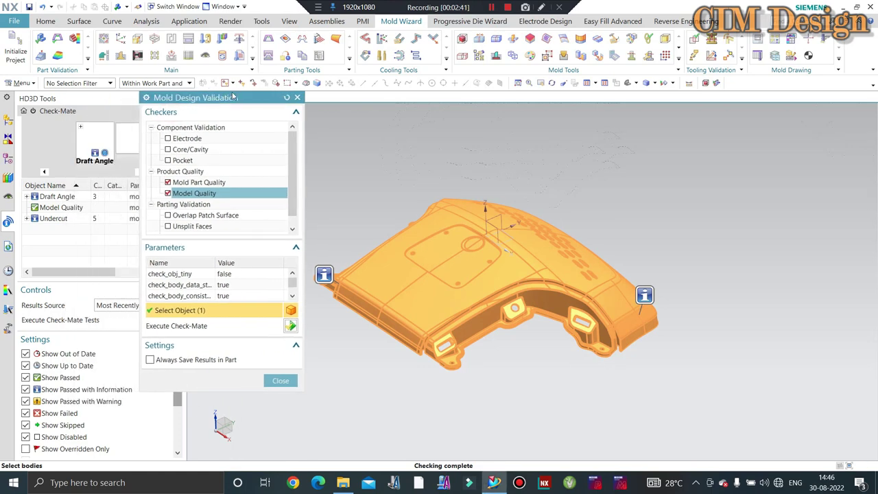
{"action": "left_click", "coordinate": [57, 197]}
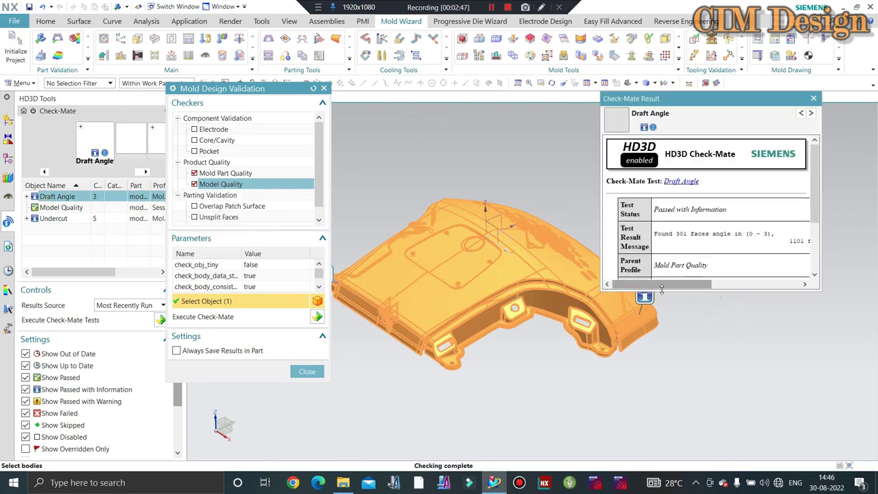
{"action": "left_click_drag", "start_coordinate": [663, 291], "coordinate": [689, 383]}
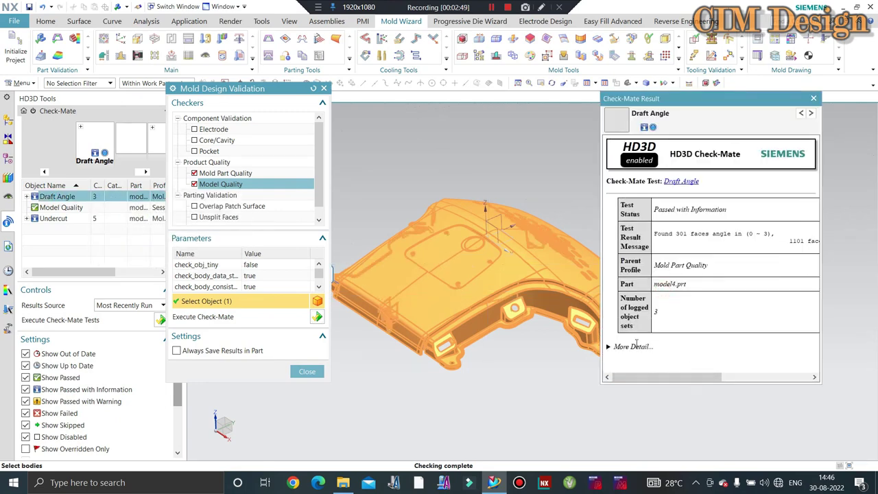
{"action": "left_click", "coordinate": [638, 347]}
{"action": "scroll", "coordinate": [691, 345], "scroll_direction": "down", "scroll_amount": 1}
{"action": "scroll", "coordinate": [691, 345], "scroll_direction": "down", "scroll_amount": 1}
{"action": "scroll", "coordinate": [689, 302], "scroll_direction": "up", "scroll_amount": 1}
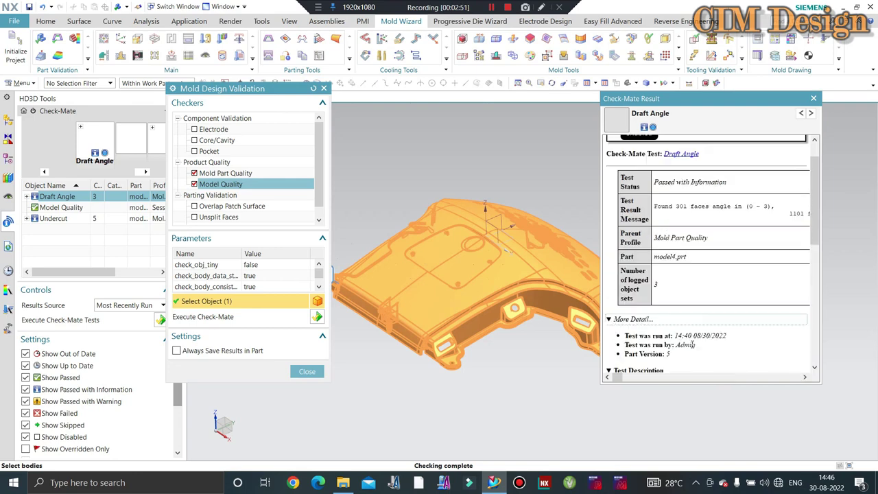
{"action": "scroll", "coordinate": [686, 256], "scroll_direction": "up", "scroll_amount": 1}
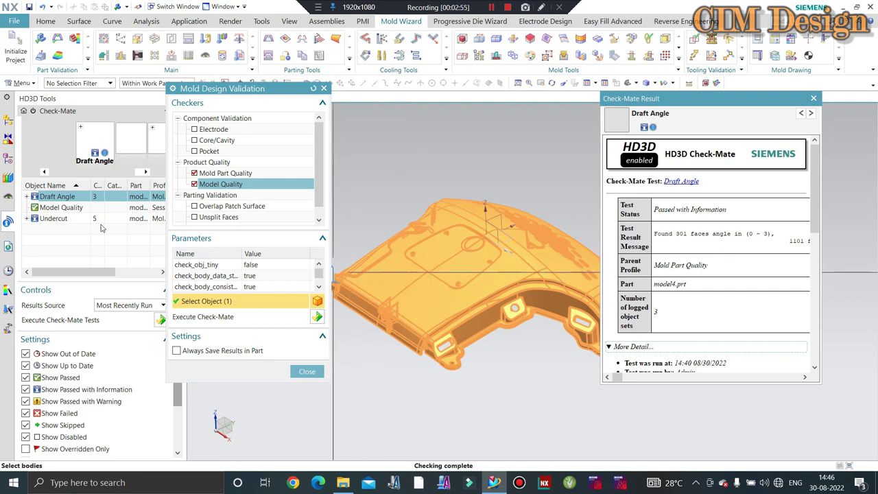
Review the Model Quality run details and the Undercut results, then close Mold Design Validation
{"action": "left_click", "coordinate": [60, 209]}
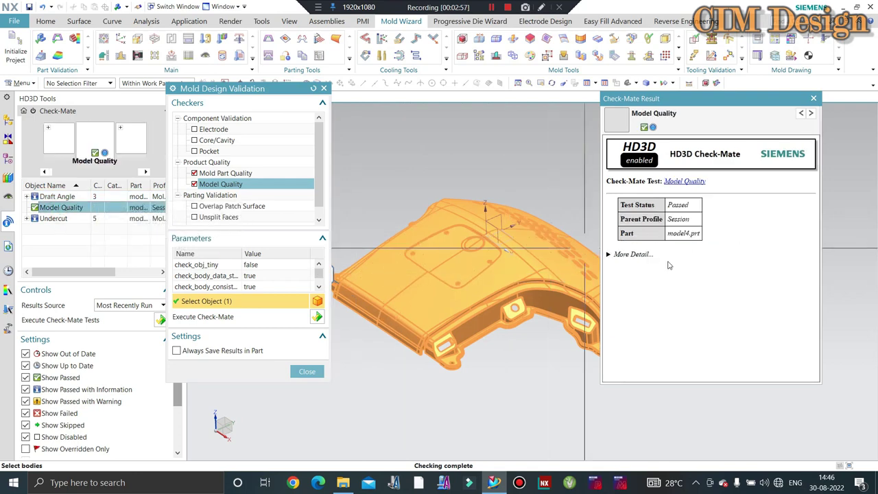
{"action": "left_click", "coordinate": [644, 254]}
{"action": "scroll", "coordinate": [739, 278], "scroll_direction": "down", "scroll_amount": 1}
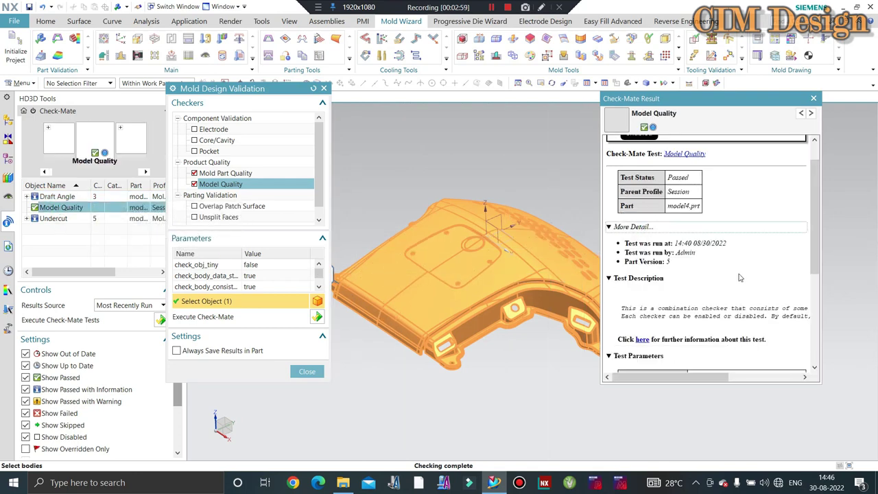
{"action": "scroll", "coordinate": [740, 278], "scroll_direction": "down", "scroll_amount": 1}
{"action": "scroll", "coordinate": [739, 278], "scroll_direction": "down", "scroll_amount": 1}
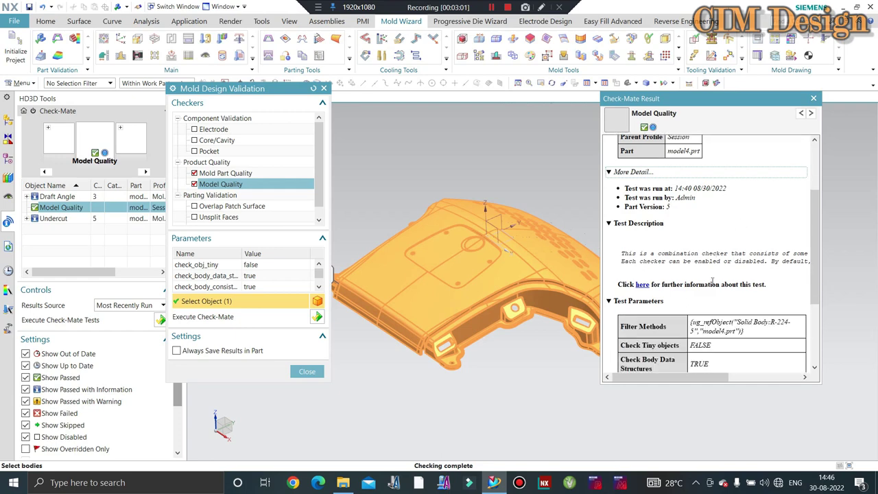
{"action": "scroll", "coordinate": [720, 281], "scroll_direction": "down", "scroll_amount": 2}
{"action": "scroll", "coordinate": [704, 284], "scroll_direction": "down", "scroll_amount": 2}
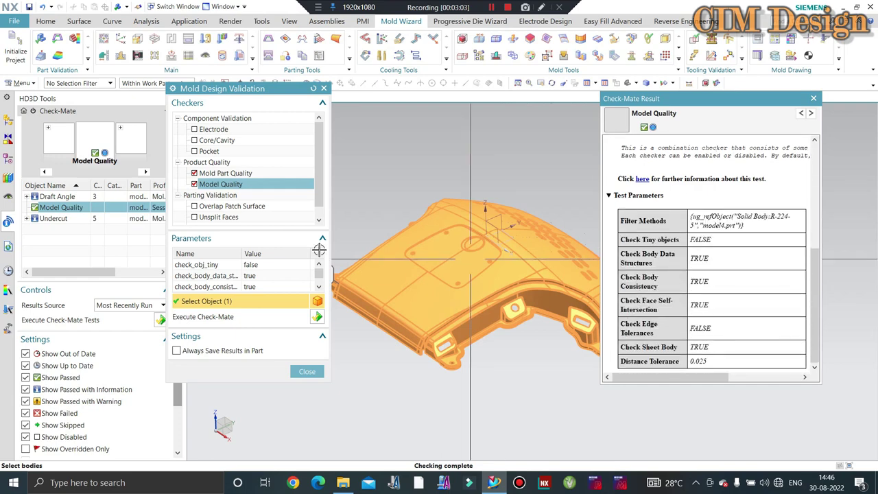
{"action": "left_click", "coordinate": [54, 218]}
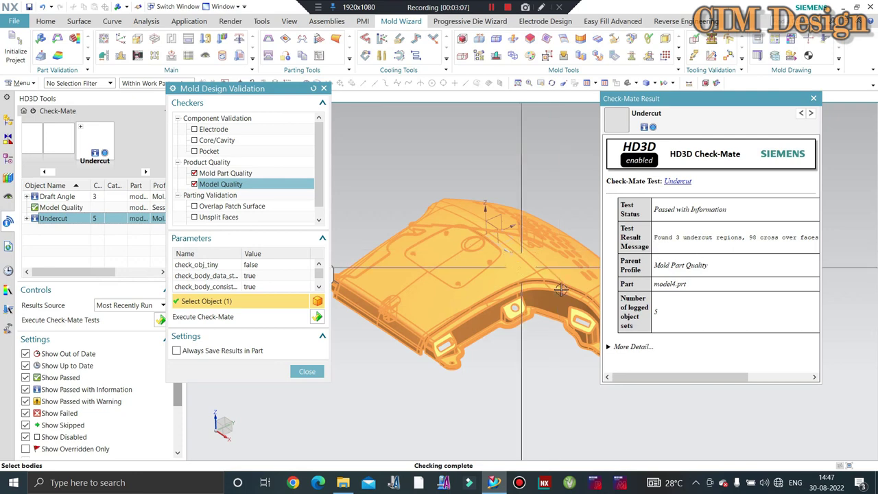
{"action": "left_click", "coordinate": [307, 371]}
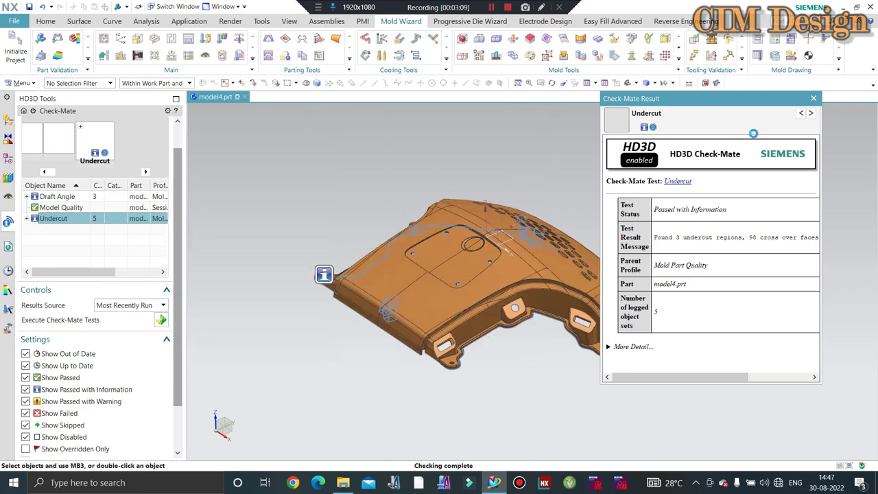
Close the Check-Mate Result window and orbit the cover to inspect its underside and sides
{"action": "left_click", "coordinate": [814, 98]}
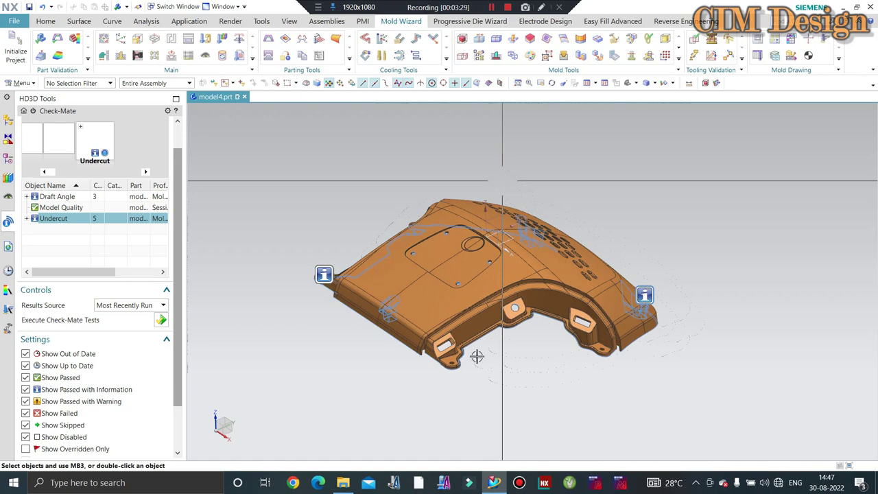
{"action": "middle_click_drag", "start_coordinate": [477, 356], "coordinate": [357, 266]}
{"action": "scroll", "coordinate": [356, 266], "scroll_direction": "up", "scroll_amount": 5}
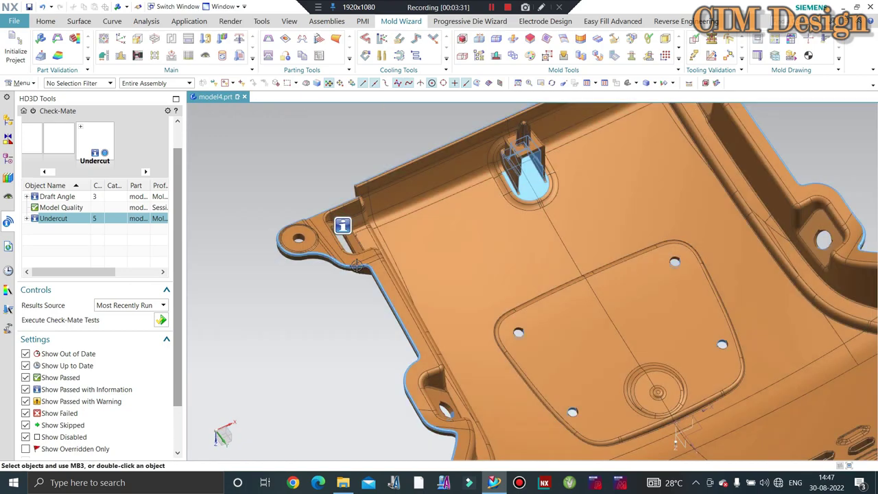
{"action": "scroll", "coordinate": [357, 266], "scroll_direction": "up", "scroll_amount": 3}
{"action": "scroll", "coordinate": [412, 271], "scroll_direction": "down", "scroll_amount": 5}
{"action": "scroll", "coordinate": [536, 214], "scroll_direction": "down", "scroll_amount": 3}
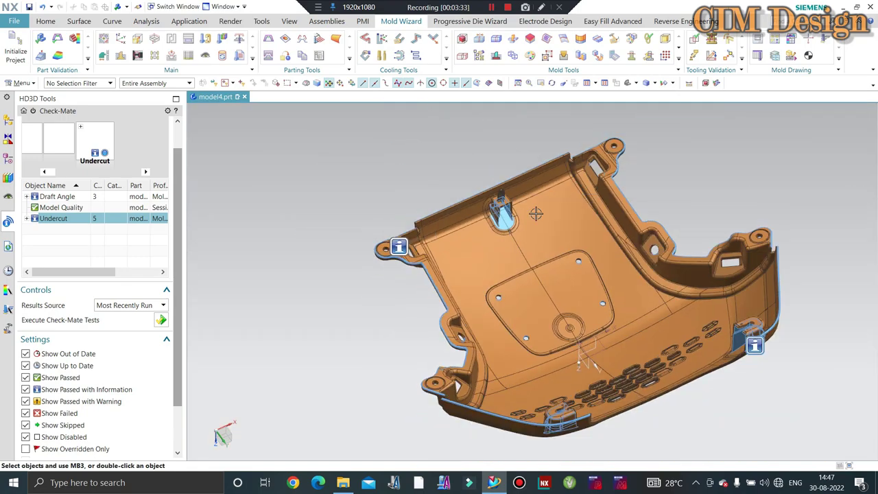
{"action": "middle_click_drag", "start_coordinate": [536, 214], "coordinate": [468, 252]}
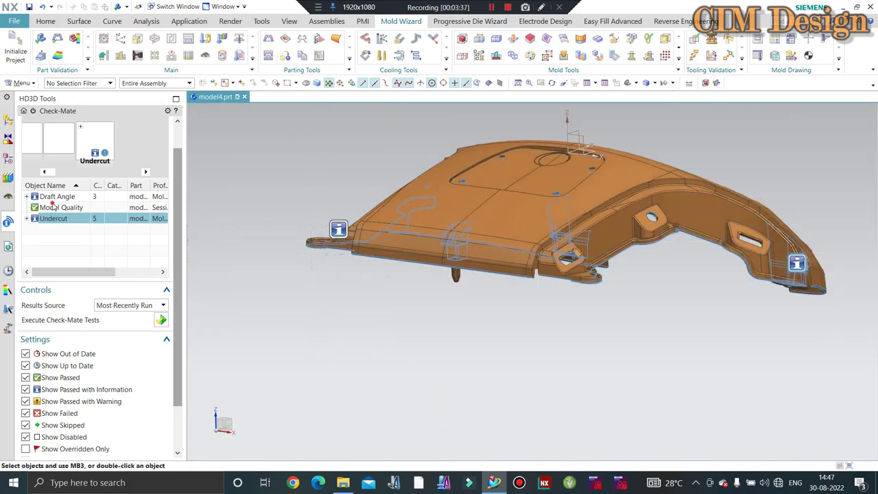
Display the Model Quality, then Draft Angle, results on the cover viewed from above
{"action": "left_click", "coordinate": [55, 206]}
{"action": "left_click", "coordinate": [55, 197]}
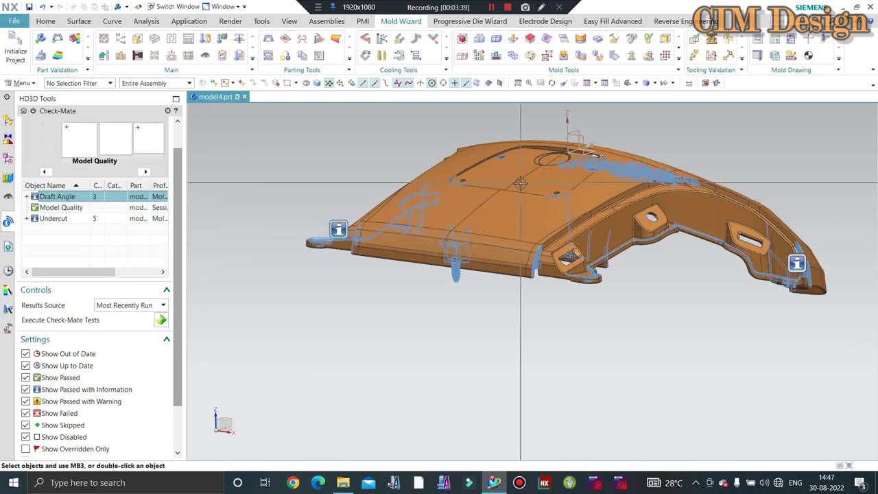
{"action": "middle_click_drag", "start_coordinate": [480, 184], "coordinate": [502, 242]}
{"action": "scroll", "coordinate": [502, 241], "scroll_direction": "down", "scroll_amount": 3}
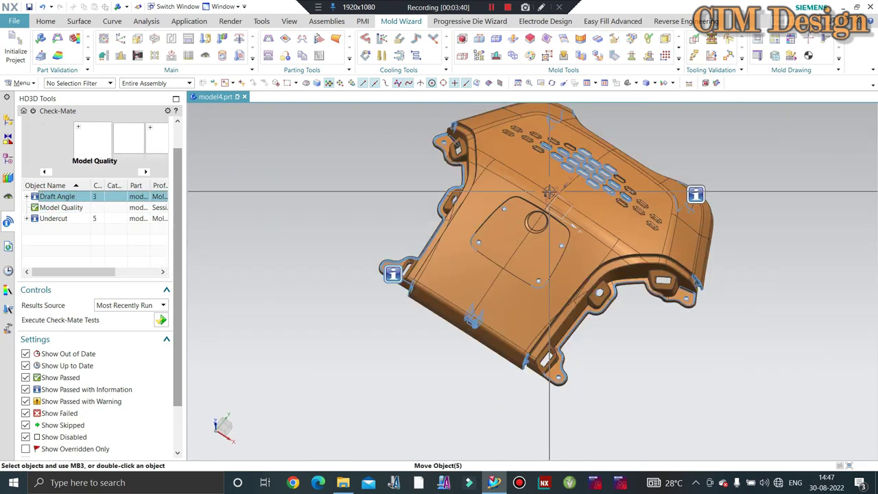
{"action": "right_click", "coordinate": [337, 240]}
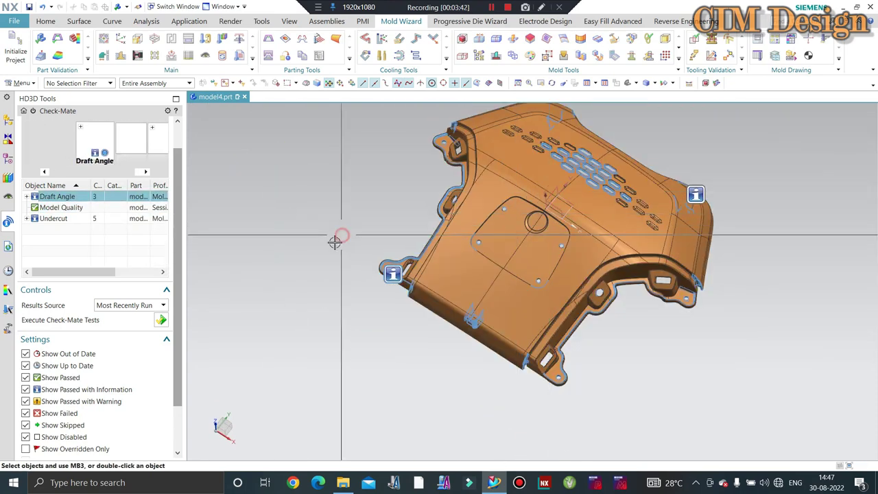
{"action": "left_click", "coordinate": [60, 41]}
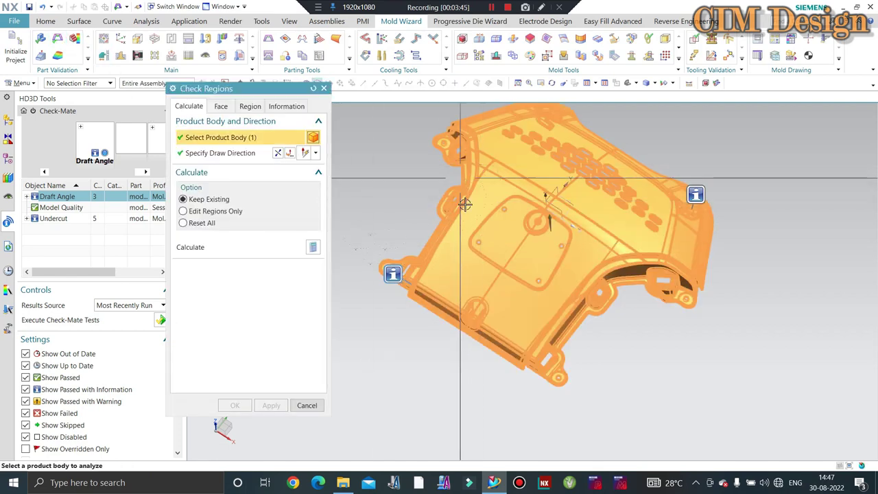
{"action": "middle_click_drag", "start_coordinate": [369, 275], "coordinate": [547, 253]}
{"action": "scroll", "coordinate": [547, 253], "scroll_direction": "up", "scroll_amount": 3}
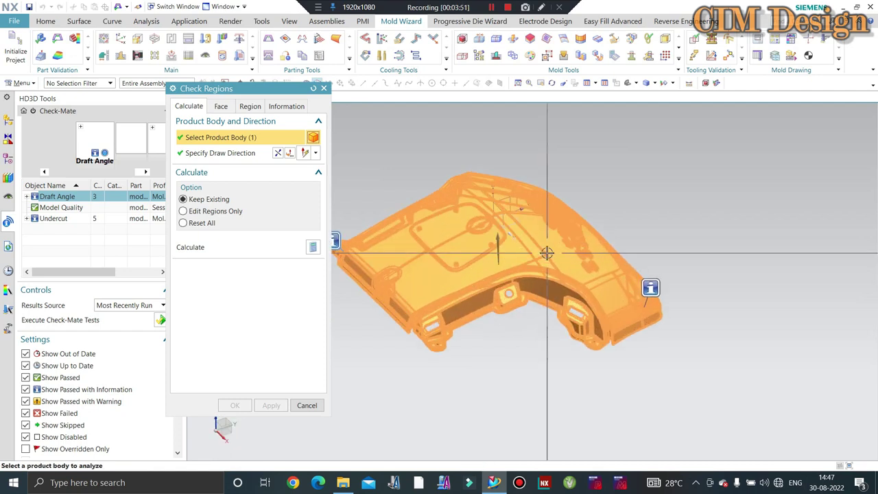
{"action": "middle_click_drag", "start_coordinate": [547, 254], "coordinate": [465, 303]}
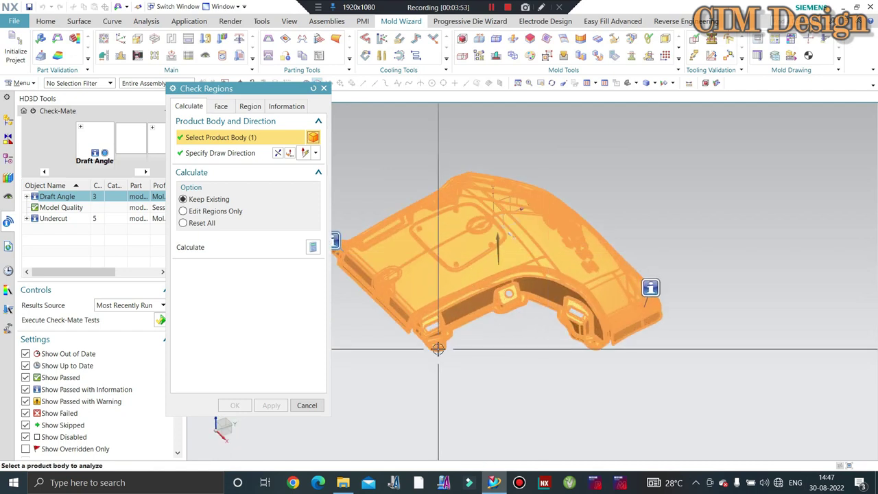
{"action": "mouse_move", "coordinate": [651, 205]}
{"action": "middle_mouse_down"}
{"action": "mouse_move", "coordinate": [573, 254]}
{"action": "mouse_move", "coordinate": [666, 280]}
{"action": "middle_mouse_up"}
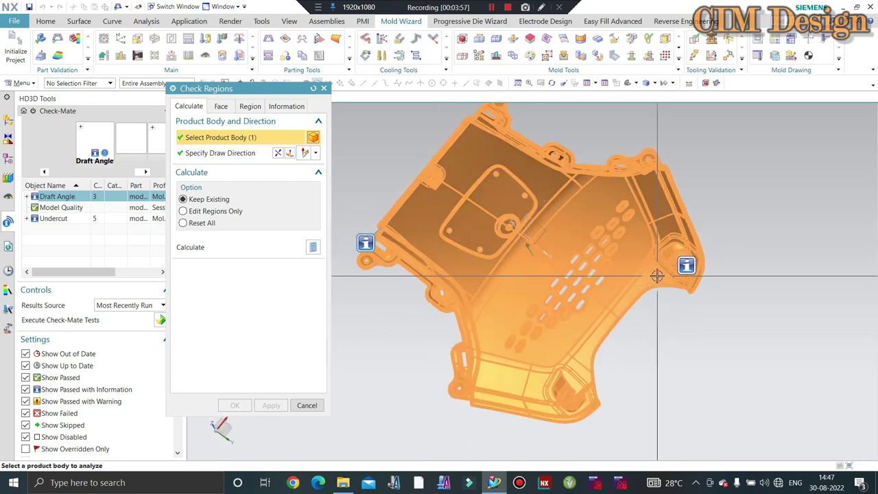
{"action": "scroll", "coordinate": [684, 239], "scroll_direction": "up", "scroll_amount": 2}
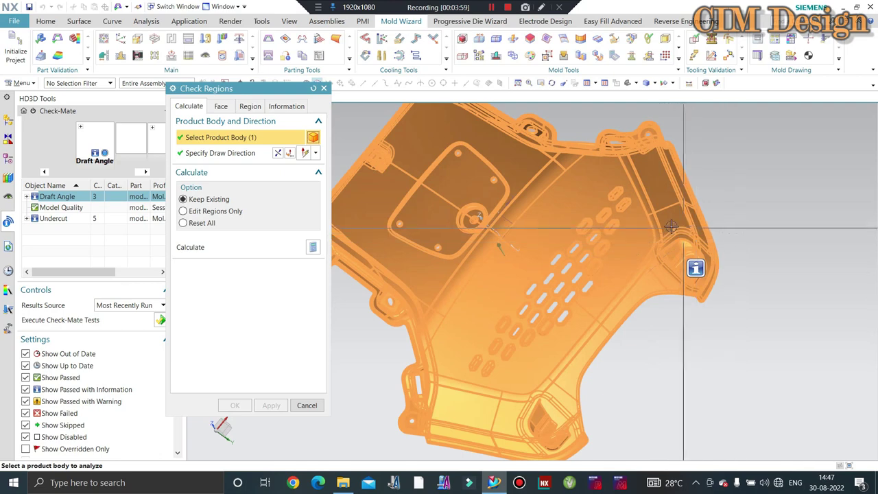
{"action": "scroll", "coordinate": [698, 253], "scroll_direction": "up", "scroll_amount": 2}
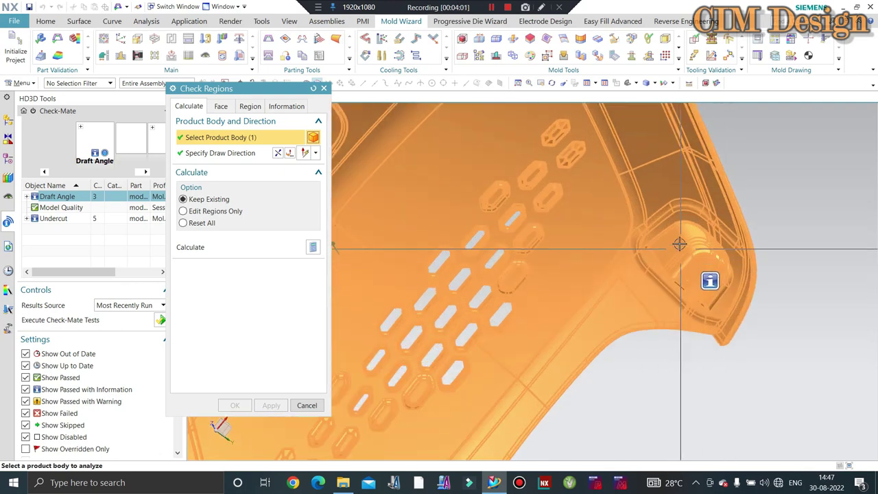
{"action": "scroll", "coordinate": [682, 245], "scroll_direction": "down", "scroll_amount": 1}
{"action": "scroll", "coordinate": [647, 237], "scroll_direction": "down", "scroll_amount": 2}
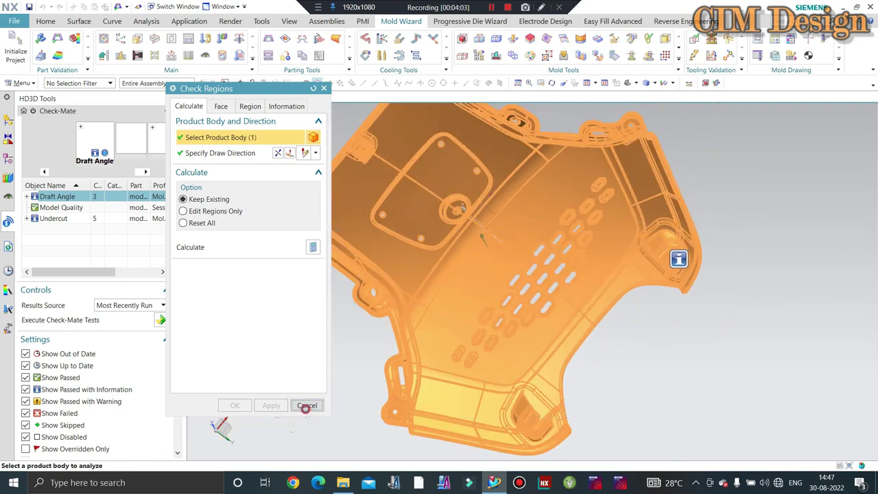
{"action": "left_click", "coordinate": [306, 405]}
{"action": "scroll", "coordinate": [639, 251], "scroll_direction": "up", "scroll_amount": 3}
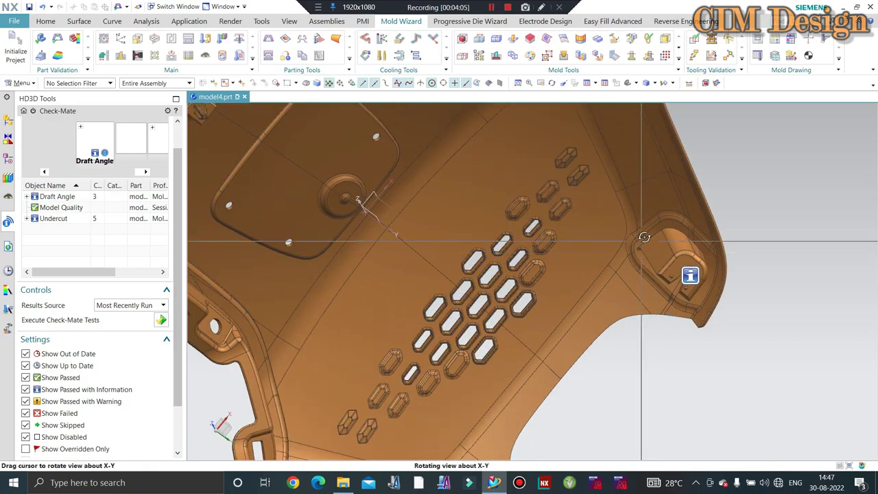
{"action": "mouse_move", "coordinate": [639, 251]}
{"action": "middle_mouse_down"}
{"action": "mouse_move", "coordinate": [638, 322]}
{"action": "mouse_move", "coordinate": [560, 336]}
{"action": "mouse_move", "coordinate": [570, 323]}
{"action": "middle_mouse_up"}
{"action": "scroll", "coordinate": [639, 328], "scroll_direction": "up", "scroll_amount": 3}
{"action": "scroll", "coordinate": [639, 327], "scroll_direction": "down", "scroll_amount": 3}
{"action": "scroll", "coordinate": [639, 327], "scroll_direction": "down", "scroll_amount": 2}
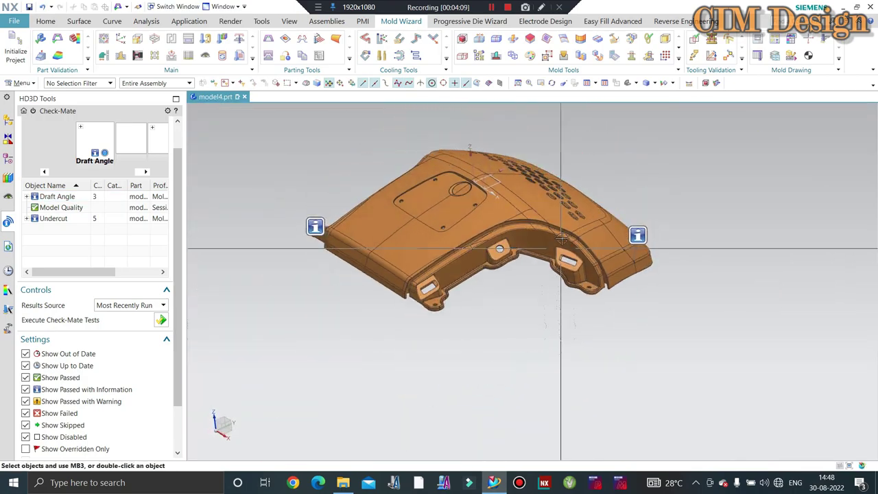
{"action": "scroll", "coordinate": [569, 275], "scroll_direction": "up", "scroll_amount": 2}
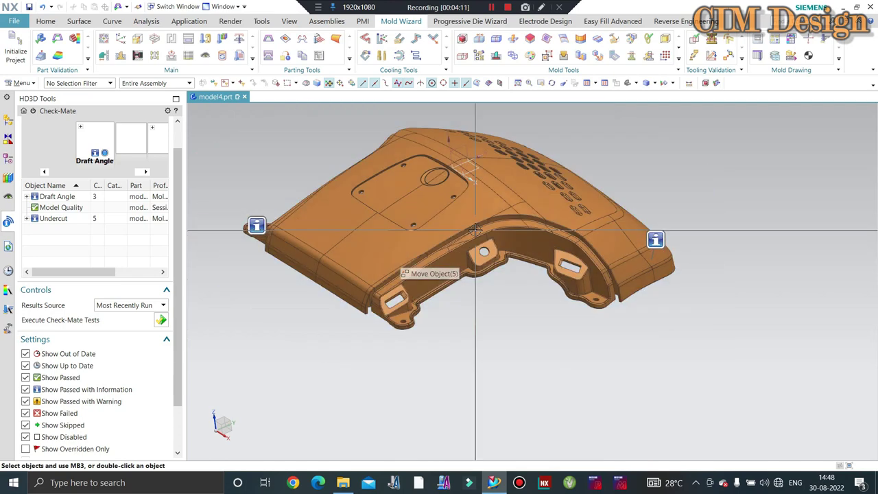
{"action": "middle_click_drag", "start_coordinate": [396, 257], "coordinate": [308, 175]}
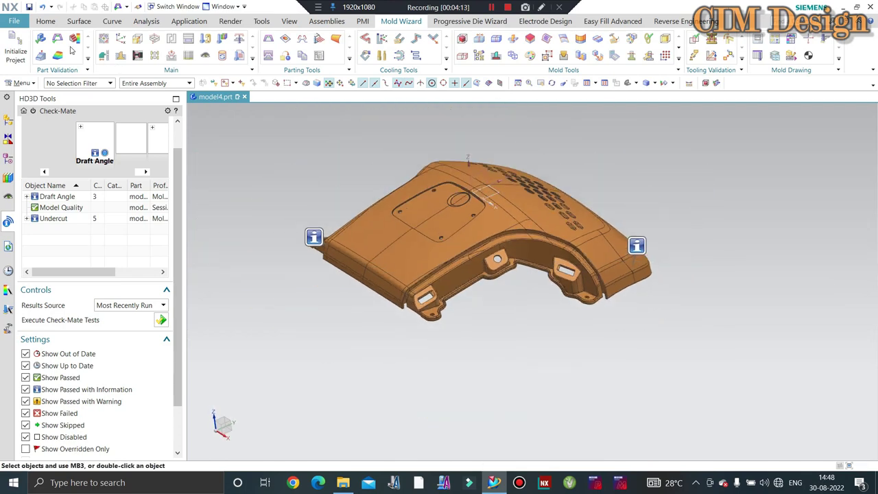
{"action": "left_click", "coordinate": [74, 38]}
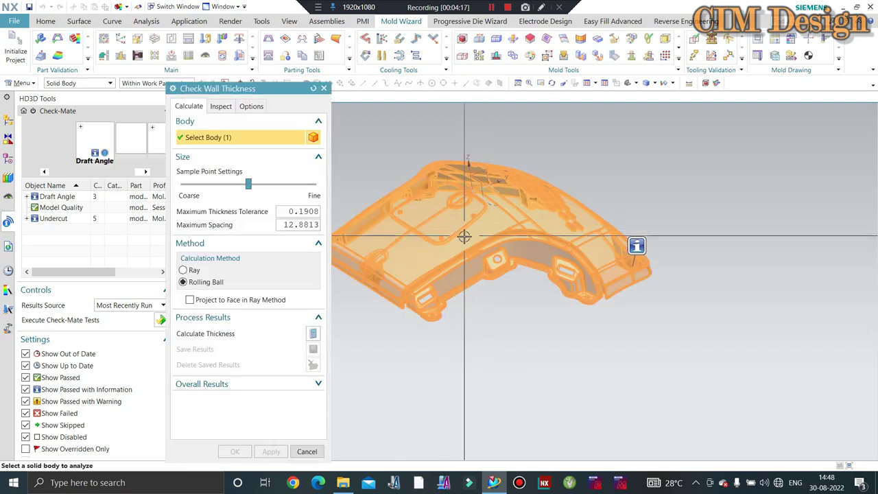
{"action": "left_click", "coordinate": [324, 89]}
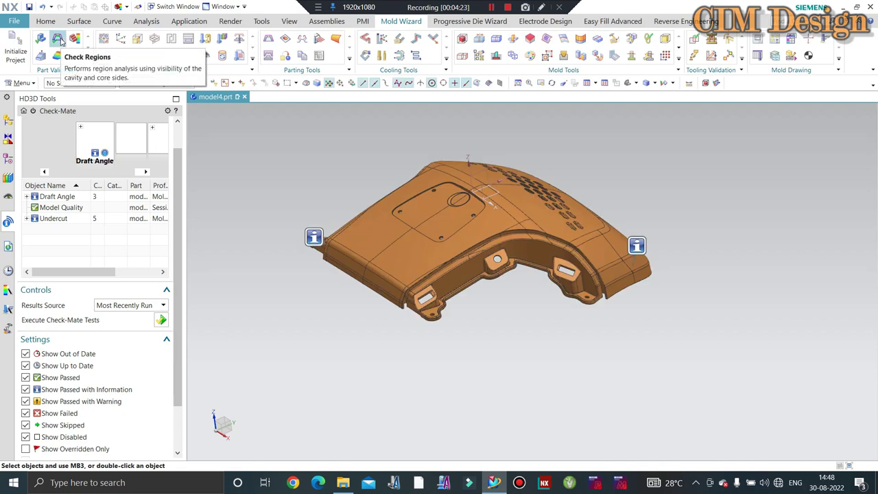
Calculate Check Regions using the default product body and draw direction
{"action": "left_click", "coordinate": [59, 40]}
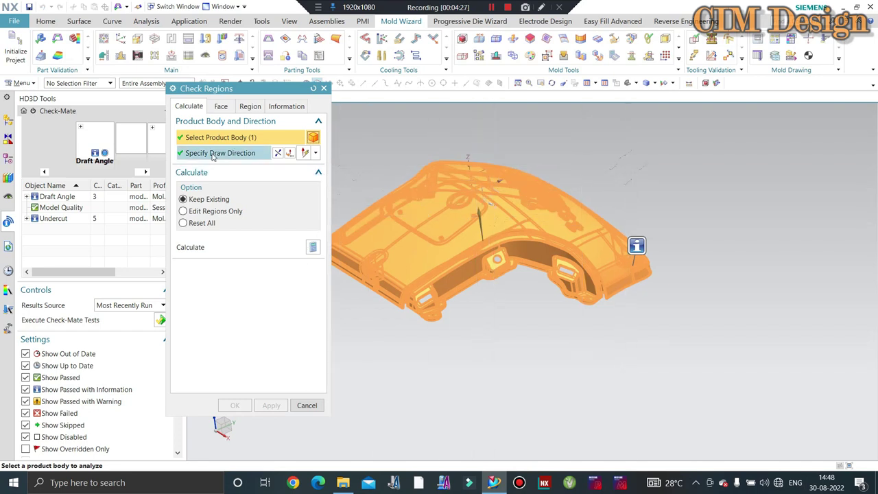
{"action": "mouse_move", "coordinate": [371, 372]}
{"action": "middle_mouse_down"}
{"action": "mouse_move", "coordinate": [506, 278]}
{"action": "mouse_move", "coordinate": [497, 277]}
{"action": "middle_mouse_up"}
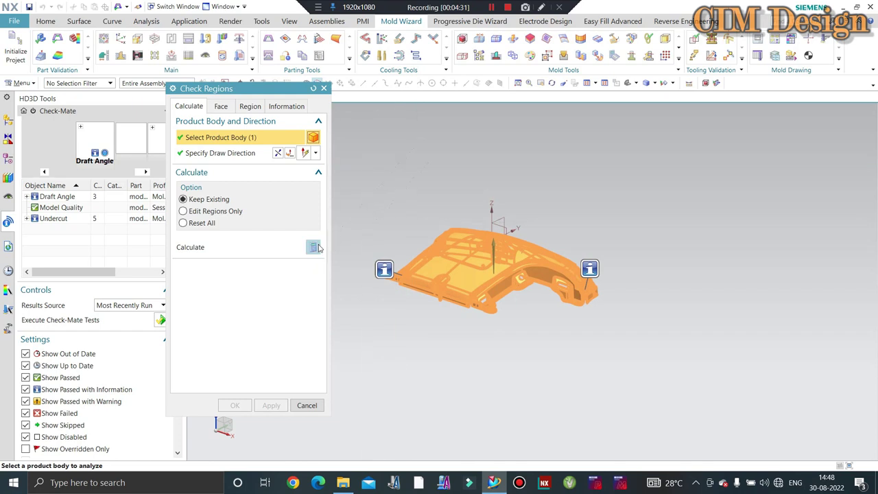
{"action": "left_click", "coordinate": [315, 247]}
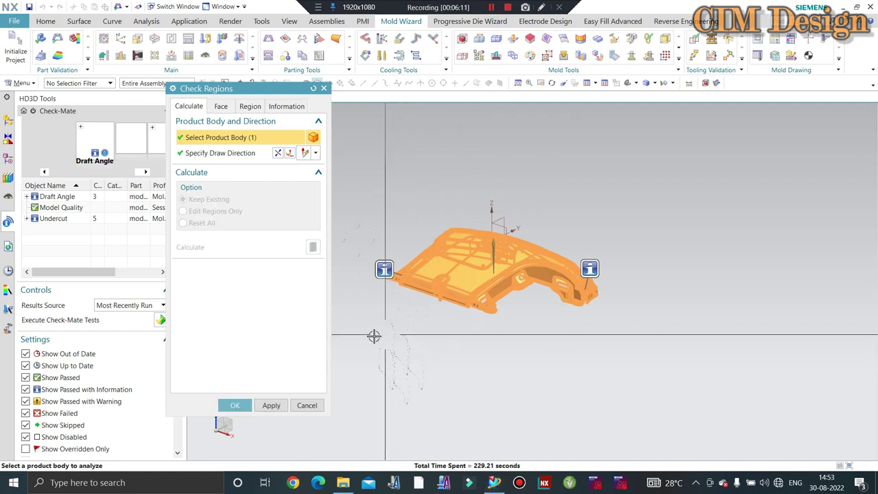
{"action": "left_click", "coordinate": [250, 106]}
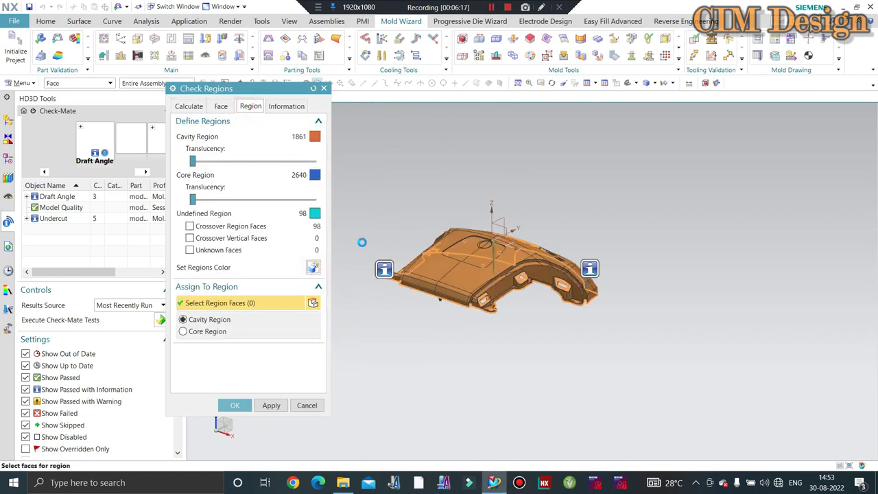
{"action": "scroll", "coordinate": [415, 290], "scroll_direction": "up", "scroll_amount": 1}
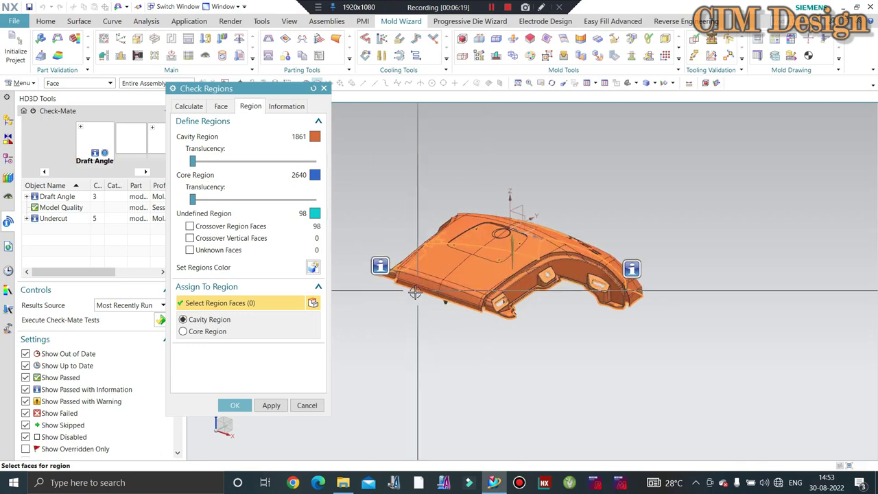
{"action": "scroll", "coordinate": [420, 296], "scroll_direction": "up", "scroll_amount": 2}
{"action": "middle_click_drag", "start_coordinate": [428, 302], "coordinate": [357, 241]}
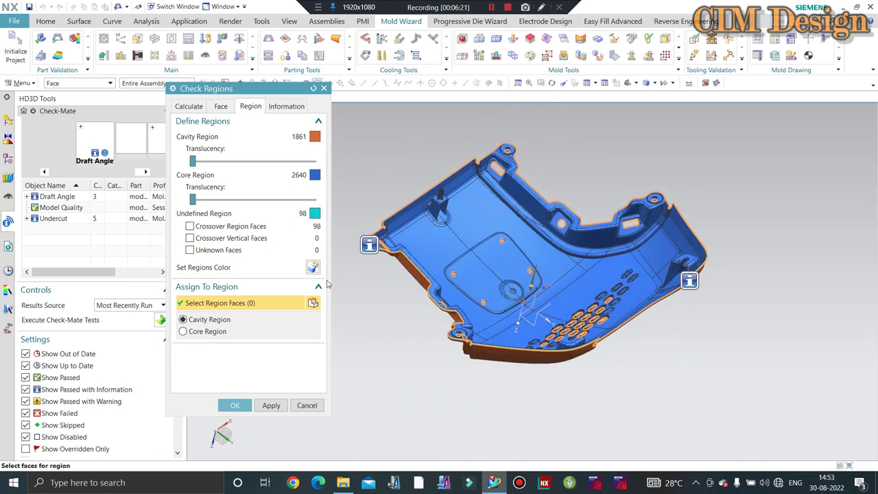
{"action": "scroll", "coordinate": [357, 241], "scroll_direction": "up", "scroll_amount": 3}
{"action": "scroll", "coordinate": [362, 240], "scroll_direction": "up", "scroll_amount": 2}
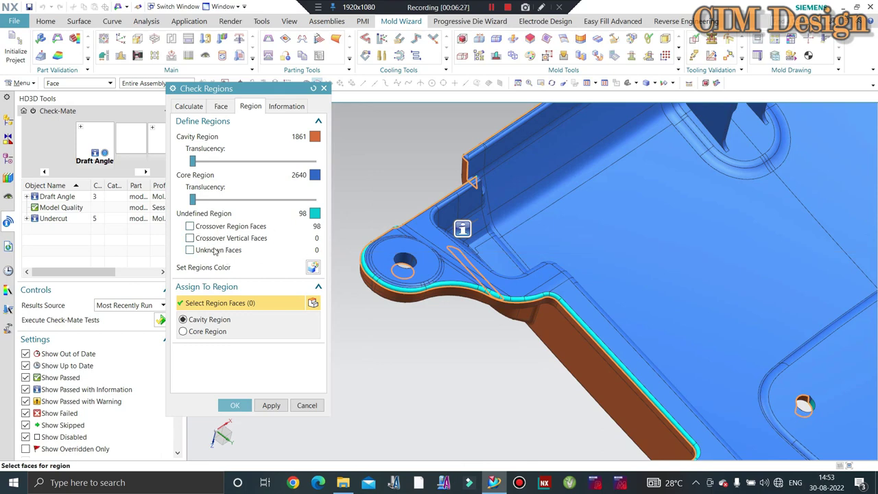
{"action": "scroll", "coordinate": [446, 240], "scroll_direction": "down", "scroll_amount": 2}
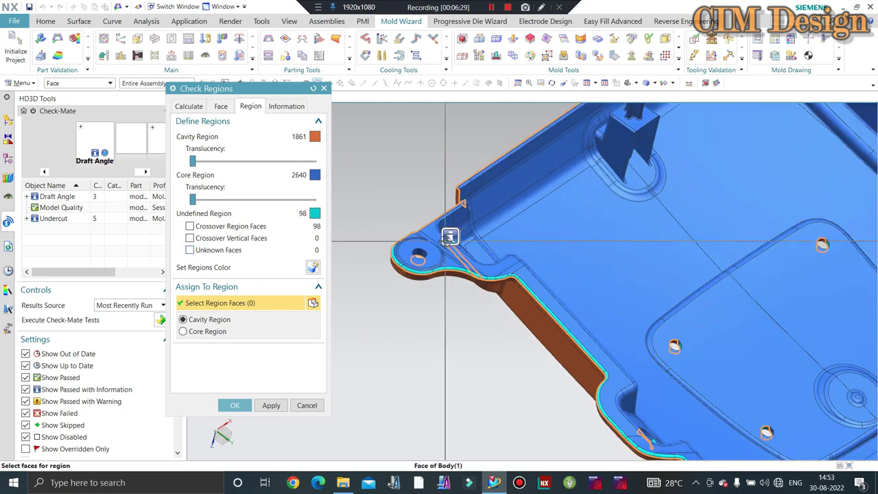
{"action": "scroll", "coordinate": [495, 240], "scroll_direction": "down", "scroll_amount": 2}
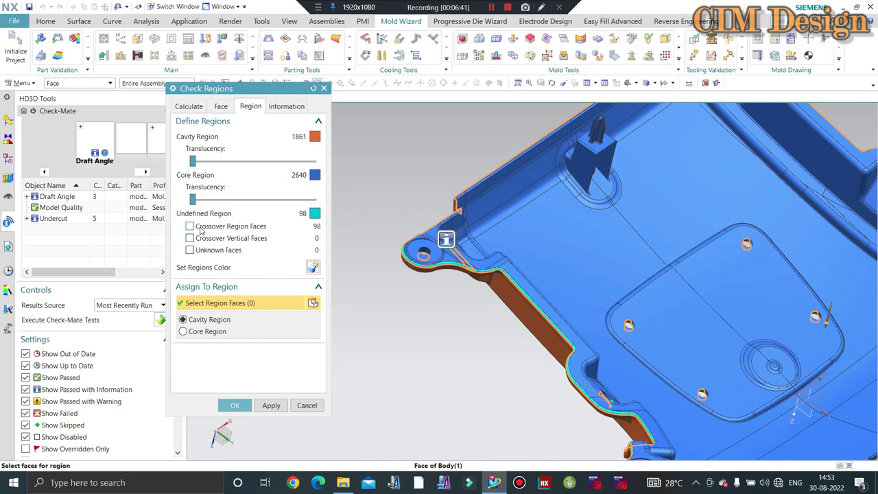
{"action": "scroll", "coordinate": [374, 271], "scroll_direction": "up", "scroll_amount": 2}
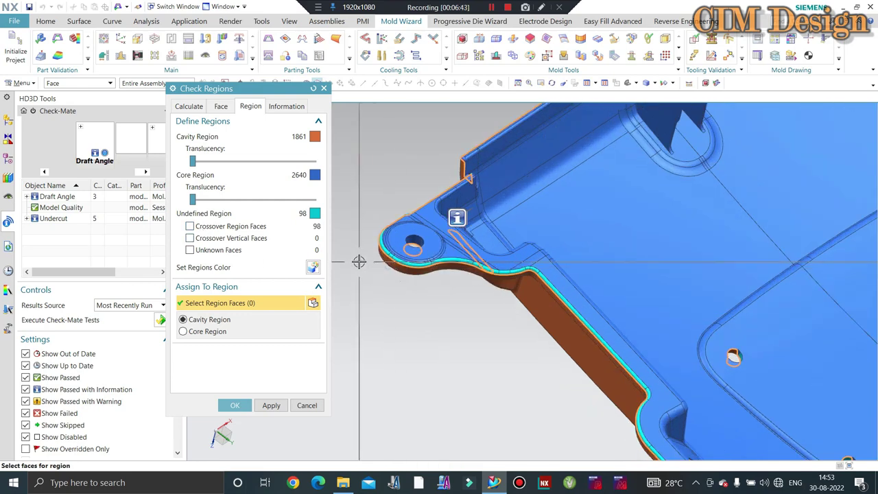
{"action": "scroll", "coordinate": [349, 253], "scroll_direction": "down", "scroll_amount": 2}
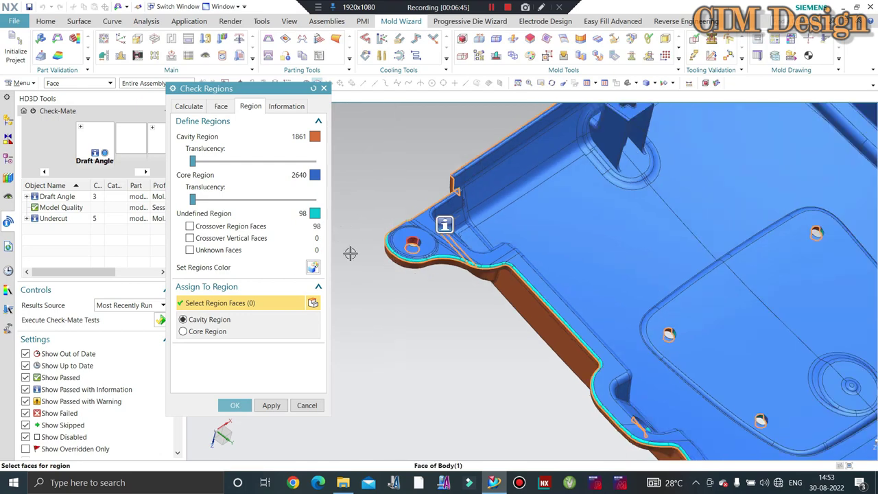
Assign the 98 crossover faces to the Core Region, apply, and close Check Regions with OK
{"action": "left_click", "coordinate": [189, 227]}
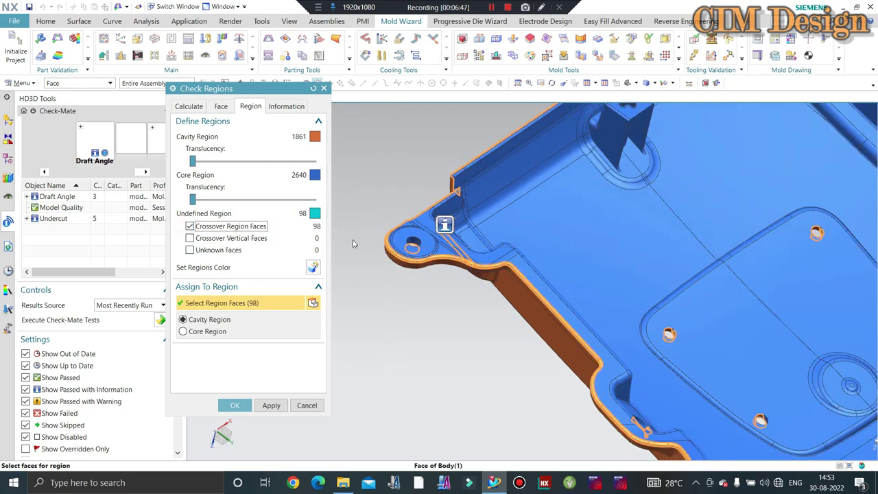
{"action": "left_click", "coordinate": [183, 331]}
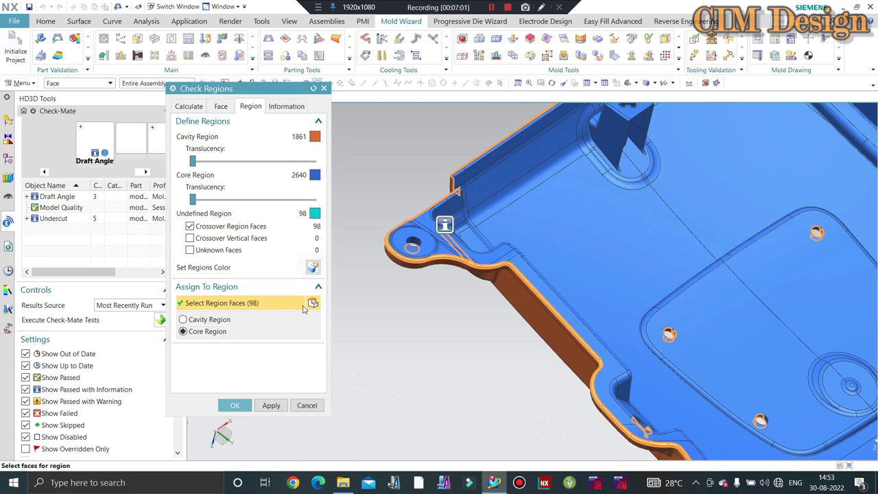
{"action": "left_click", "coordinate": [271, 405]}
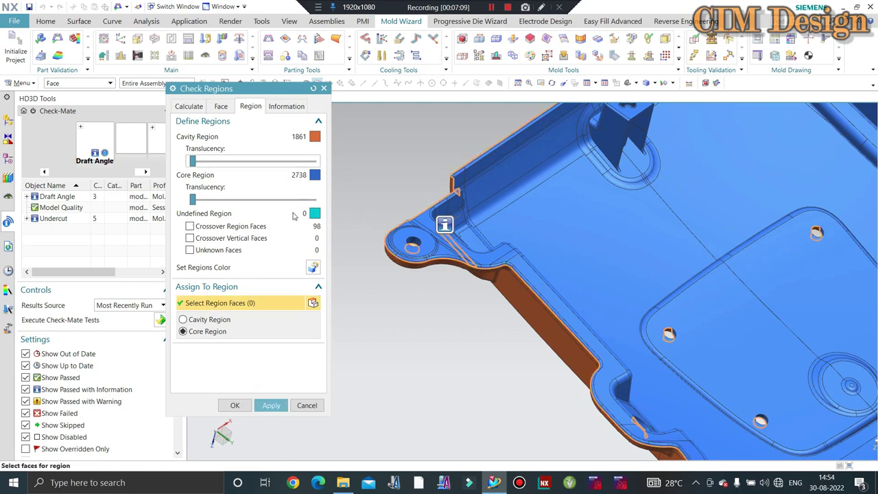
{"action": "left_click", "coordinate": [234, 405]}
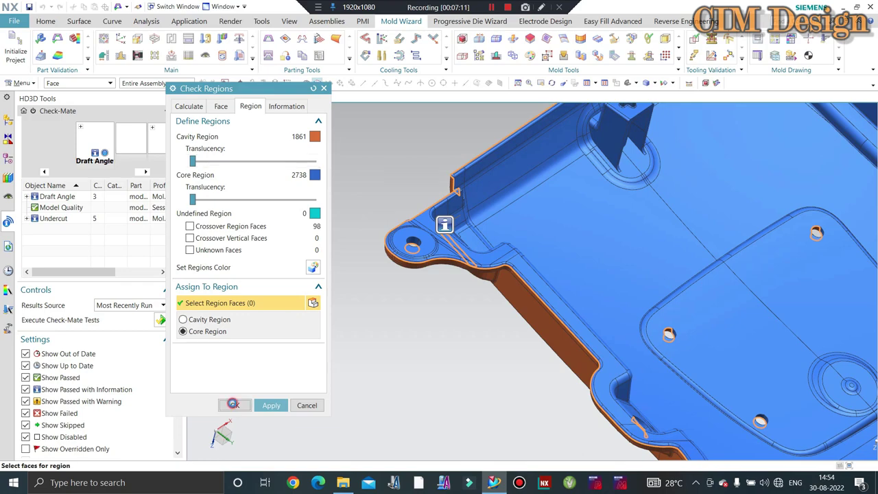
{"action": "scroll", "coordinate": [334, 321], "scroll_direction": "down", "scroll_amount": 3}
{"action": "scroll", "coordinate": [333, 321], "scroll_direction": "down", "scroll_amount": 2}
Run a Rolling Ball Check Wall Thickness on the cover body, mapped from 0 to 5
{"action": "mouse_move", "coordinate": [333, 322]}
{"action": "middle_mouse_down"}
{"action": "mouse_move", "coordinate": [608, 223]}
{"action": "mouse_move", "coordinate": [267, 114]}
{"action": "middle_mouse_up"}
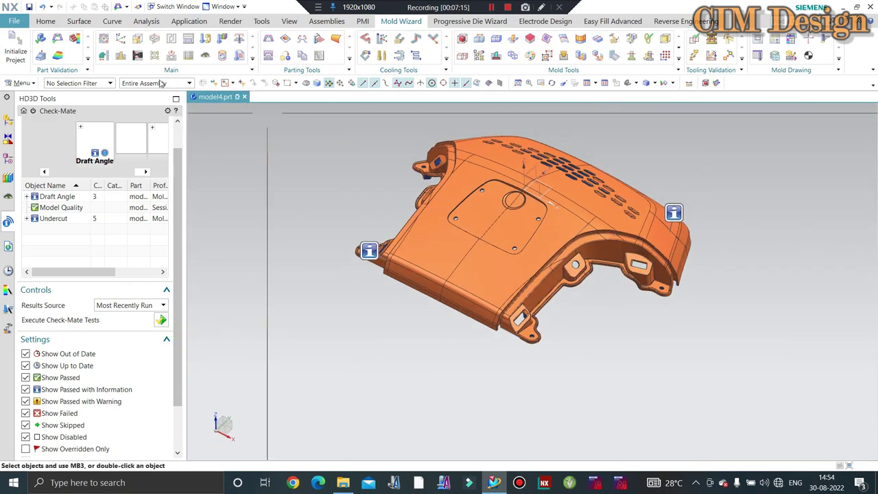
{"action": "left_click", "coordinate": [74, 39]}
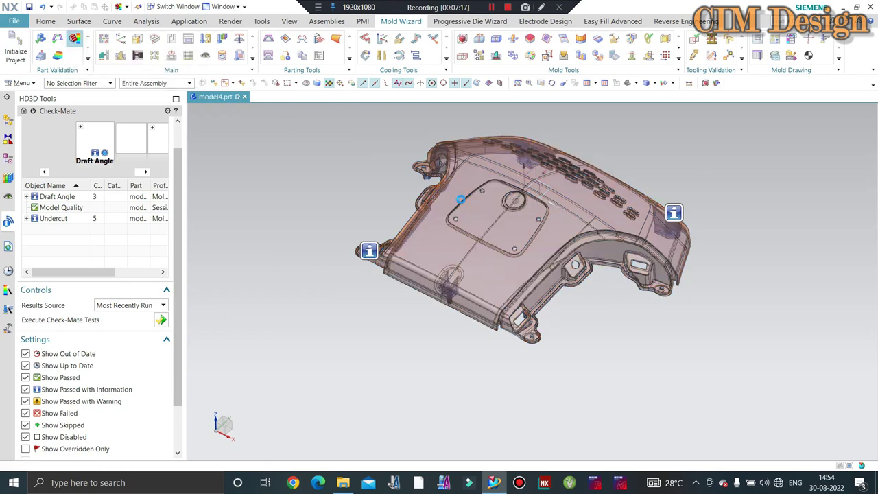
{"action": "left_click", "coordinate": [461, 199]}
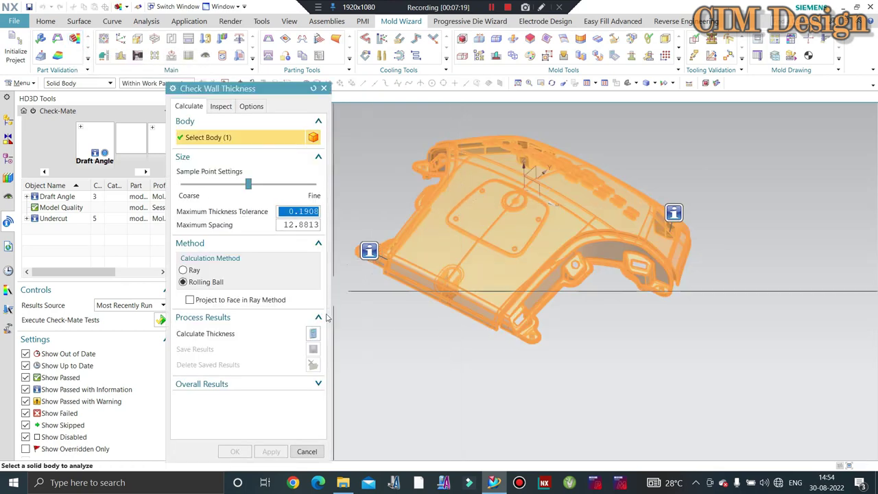
{"action": "left_click", "coordinate": [310, 335]}
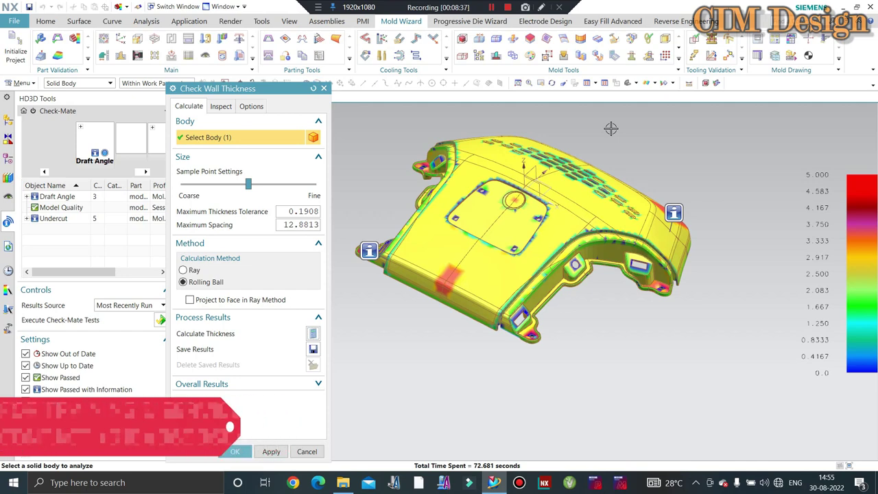
Orbit and zoom the thickness map to inspect the underside, sides and vent-hole side
{"action": "mouse_move", "coordinate": [613, 388]}
{"action": "middle_mouse_down"}
{"action": "mouse_move", "coordinate": [584, 402]}
{"action": "mouse_move", "coordinate": [655, 320]}
{"action": "mouse_move", "coordinate": [617, 329]}
{"action": "middle_mouse_up"}
{"action": "scroll", "coordinate": [618, 330], "scroll_direction": "up", "scroll_amount": 5}
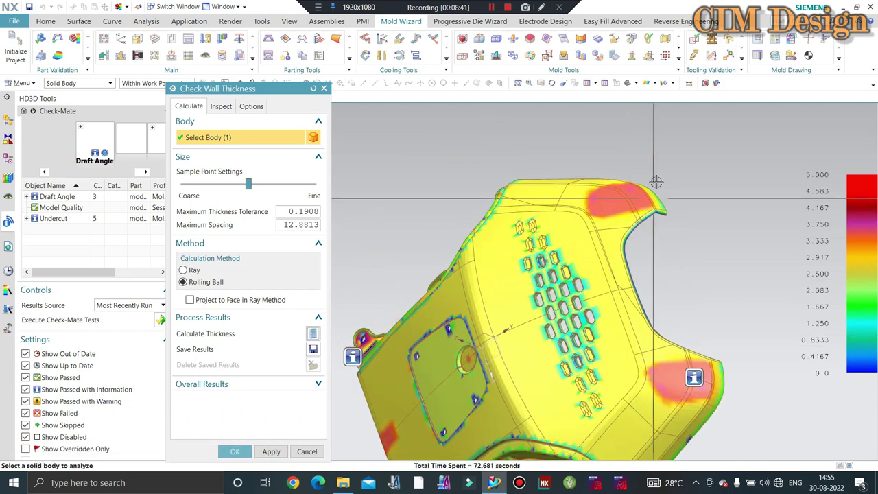
{"action": "scroll", "coordinate": [460, 340], "scroll_direction": "down", "scroll_amount": 5}
{"action": "middle_click_drag", "start_coordinate": [460, 340], "coordinate": [470, 241]}
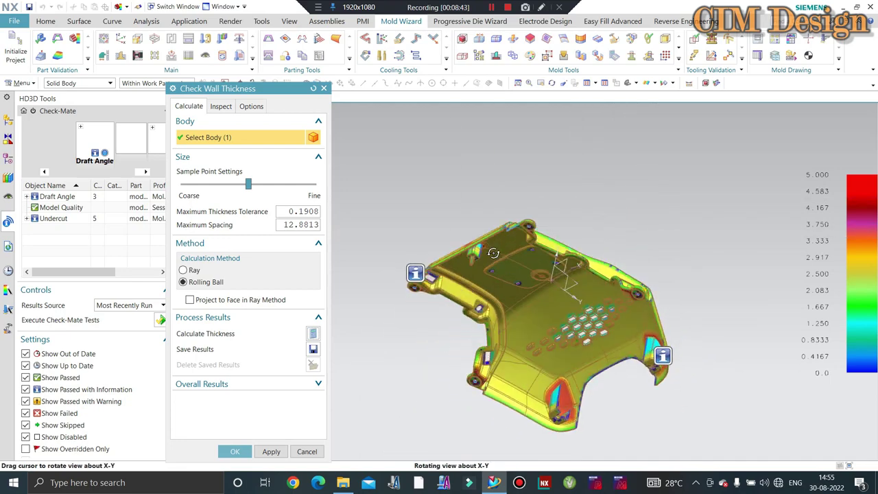
{"action": "scroll", "coordinate": [470, 241], "scroll_direction": "up", "scroll_amount": 5}
{"action": "scroll", "coordinate": [470, 242], "scroll_direction": "up", "scroll_amount": 3}
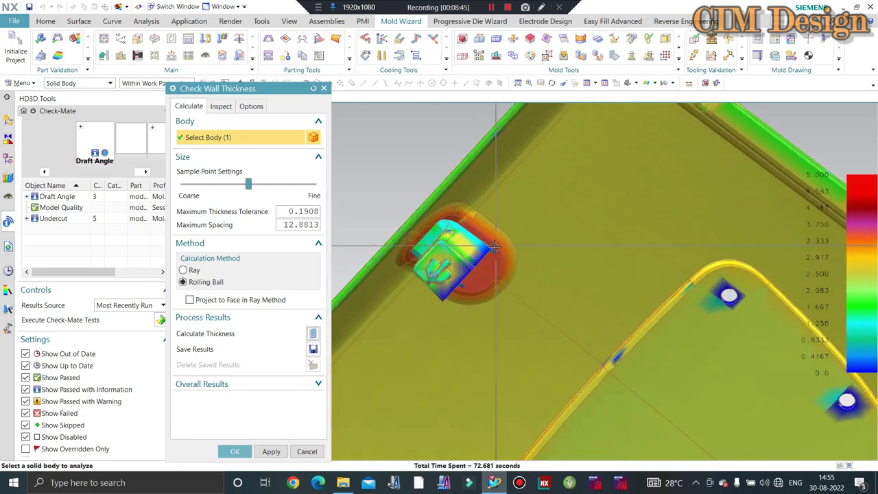
{"action": "scroll", "coordinate": [468, 251], "scroll_direction": "down", "scroll_amount": 3}
{"action": "scroll", "coordinate": [467, 260], "scroll_direction": "down", "scroll_amount": 2}
{"action": "middle_click_drag", "start_coordinate": [467, 260], "coordinate": [468, 314]}
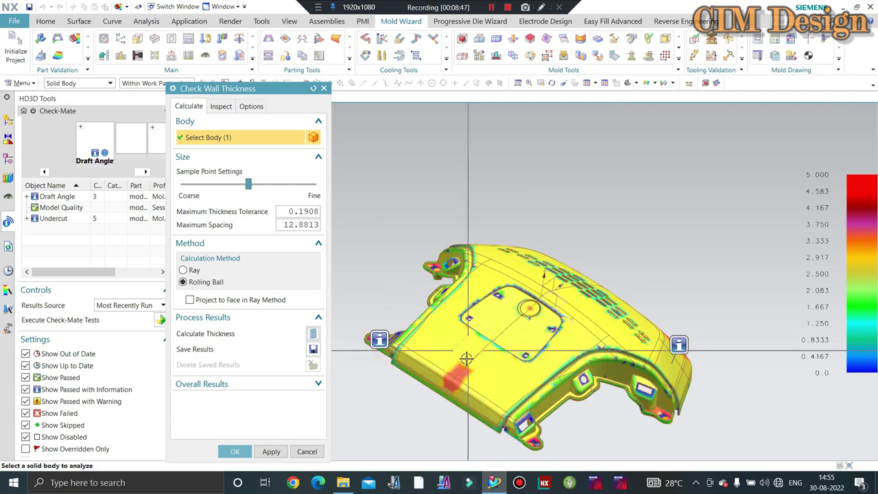
{"action": "middle_click_drag", "start_coordinate": [612, 259], "coordinate": [642, 318]}
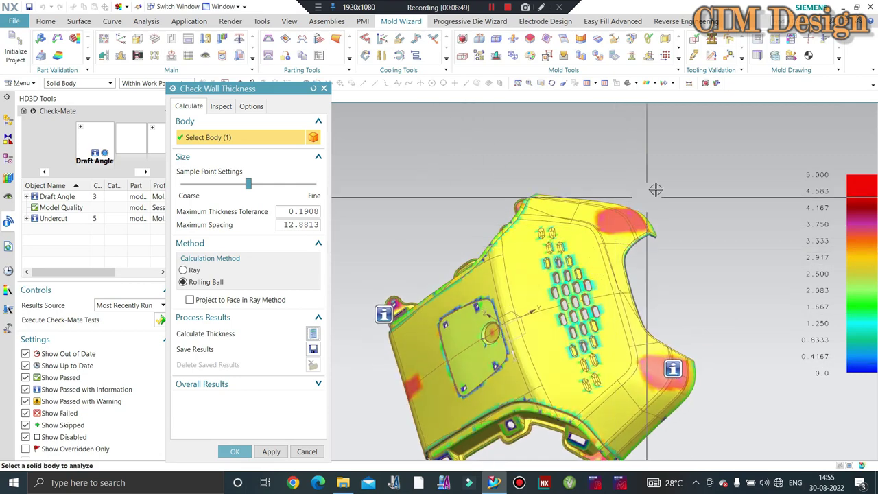
{"action": "scroll", "coordinate": [642, 317], "scroll_direction": "up", "scroll_amount": 3}
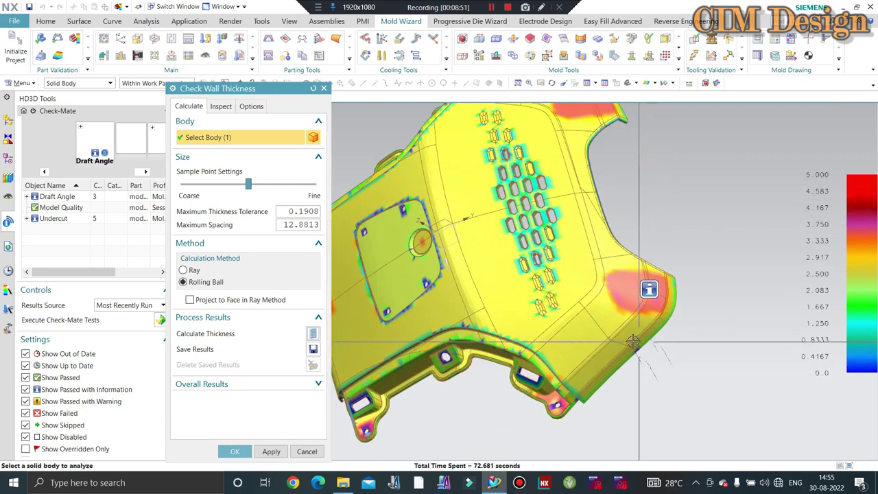
{"action": "mouse_move", "coordinate": [601, 325]}
{"action": "middle_mouse_down"}
{"action": "mouse_move", "coordinate": [629, 303]}
{"action": "mouse_move", "coordinate": [634, 258]}
{"action": "middle_mouse_up"}
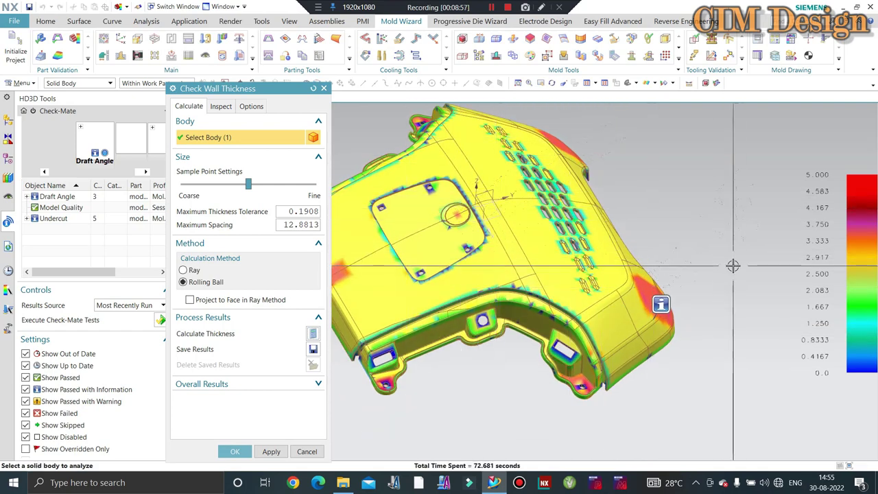
{"action": "mouse_move", "coordinate": [729, 265]}
{"action": "middle_mouse_down"}
{"action": "mouse_move", "coordinate": [727, 249]}
{"action": "mouse_move", "coordinate": [744, 232]}
{"action": "mouse_move", "coordinate": [741, 254]}
{"action": "mouse_move", "coordinate": [689, 246]}
{"action": "middle_mouse_up"}
{"action": "scroll", "coordinate": [671, 217], "scroll_direction": "up", "scroll_amount": 2}
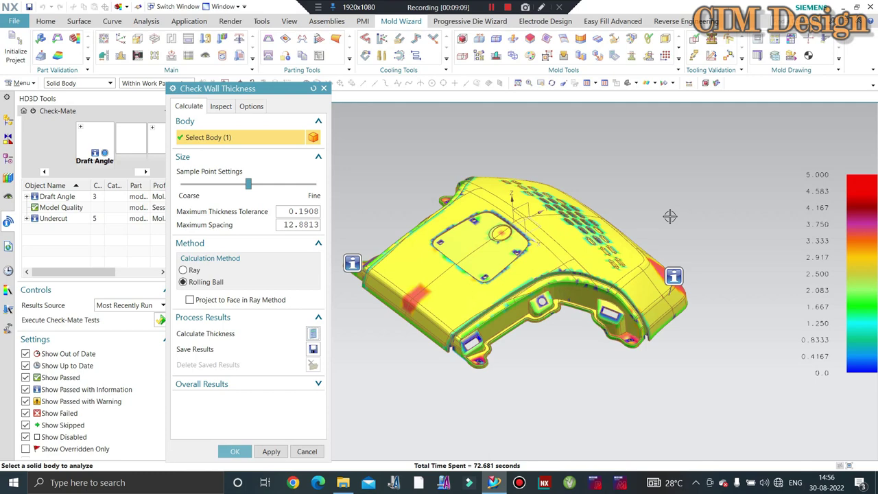
Snap to a square top view with F8, adjust the angle, and accept the thickness check
{"action": "mouse_move", "coordinate": [670, 217]}
{"action": "middle_mouse_down"}
{"action": "mouse_move", "coordinate": [561, 332]}
{"action": "mouse_move", "coordinate": [738, 227]}
{"action": "middle_mouse_up"}
{"action": "key", "text": "F8"}
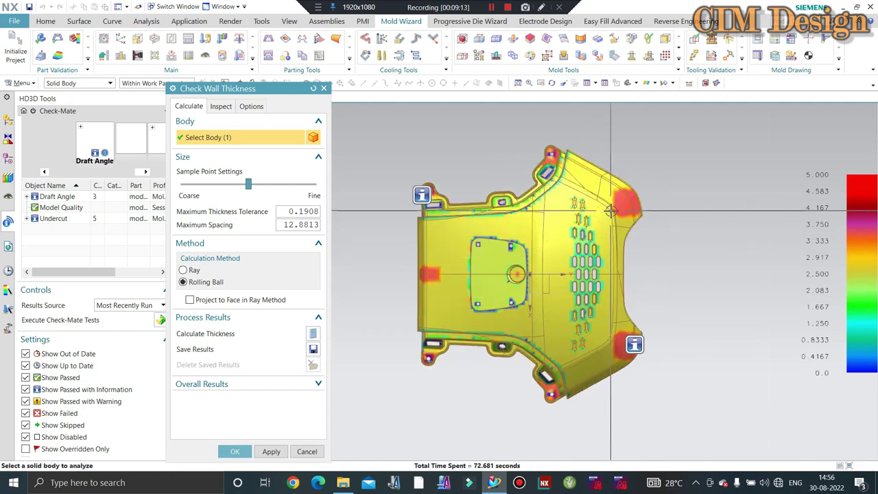
{"action": "mouse_move", "coordinate": [547, 295]}
{"action": "middle_mouse_down"}
{"action": "mouse_move", "coordinate": [547, 263]}
{"action": "mouse_move", "coordinate": [523, 350]}
{"action": "middle_mouse_up"}
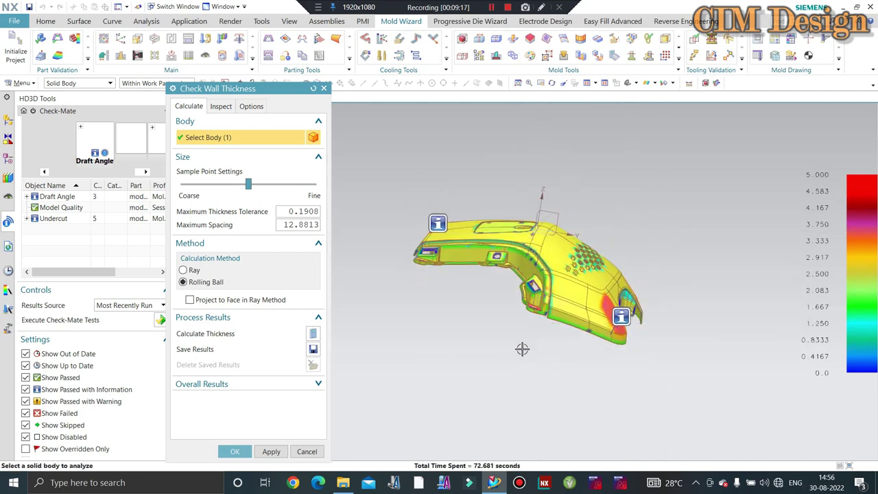
{"action": "mouse_move", "coordinate": [501, 345]}
{"action": "middle_mouse_down"}
{"action": "mouse_move", "coordinate": [462, 325]}
{"action": "mouse_move", "coordinate": [571, 293]}
{"action": "middle_mouse_up"}
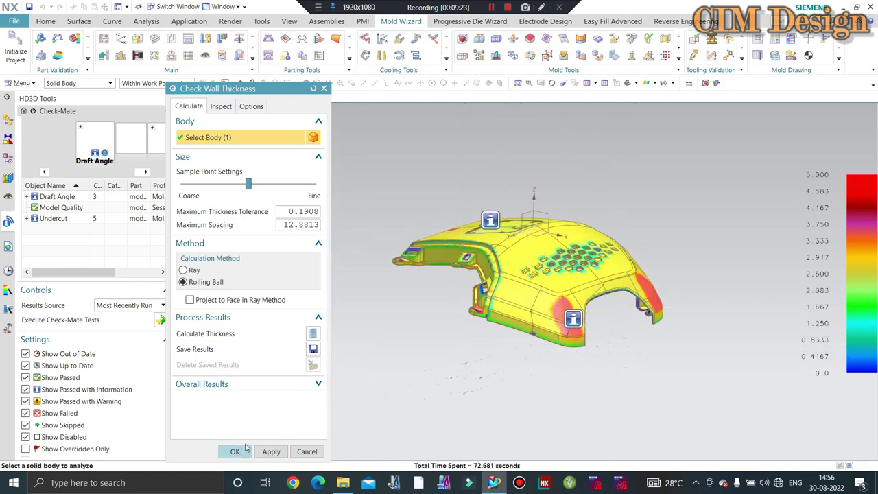
{"action": "mouse_move", "coordinate": [623, 361]}
{"action": "middle_mouse_down"}
{"action": "mouse_move", "coordinate": [618, 384]}
{"action": "mouse_move", "coordinate": [629, 296]}
{"action": "mouse_move", "coordinate": [573, 296]}
{"action": "mouse_move", "coordinate": [530, 354]}
{"action": "middle_mouse_up"}
{"action": "left_click", "coordinate": [235, 451]}
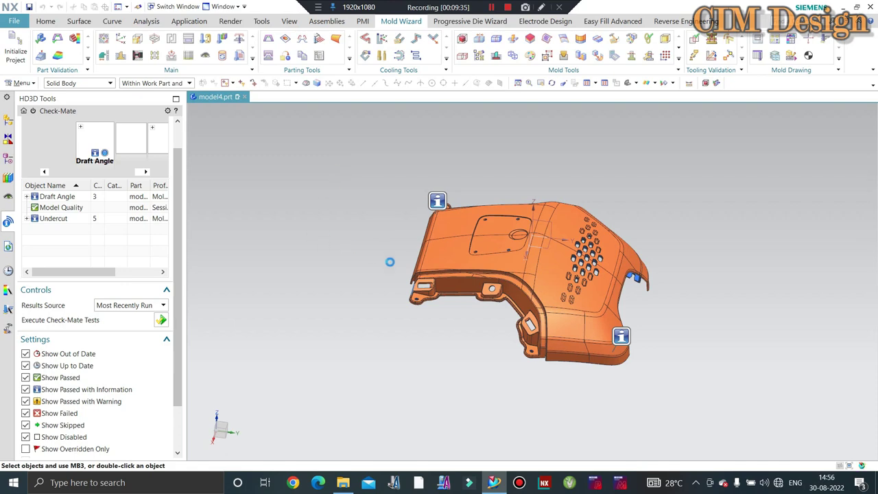
Start a Flow Analysis and sketch the gate point on the circular recess
{"action": "left_click", "coordinate": [40, 56]}
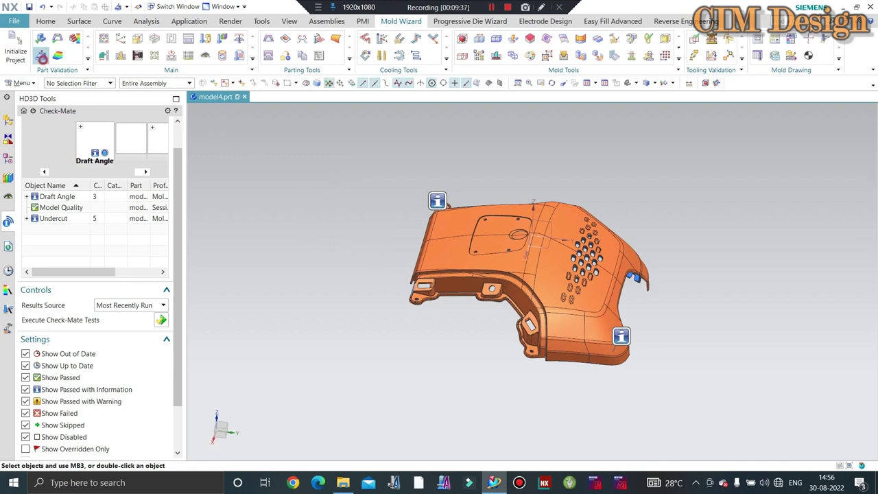
{"action": "scroll", "coordinate": [522, 226], "scroll_direction": "up", "scroll_amount": 3}
{"action": "scroll", "coordinate": [526, 218], "scroll_direction": "up", "scroll_amount": 3}
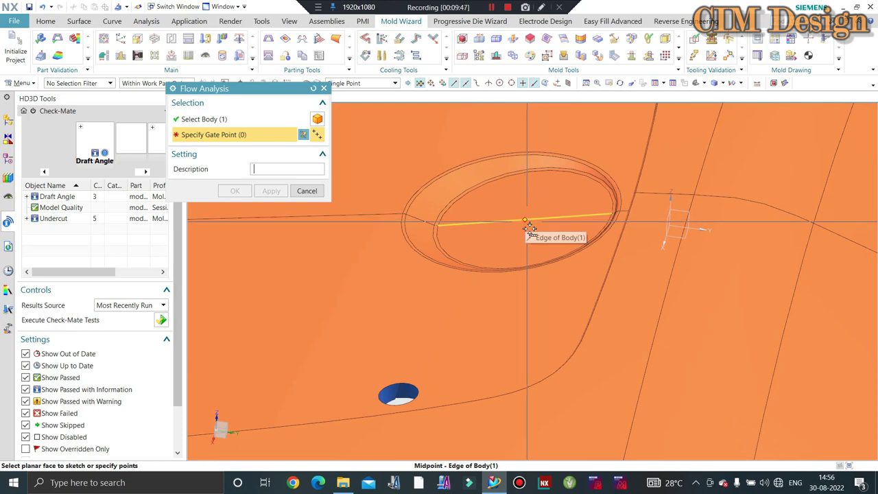
{"action": "left_click", "coordinate": [526, 228]}
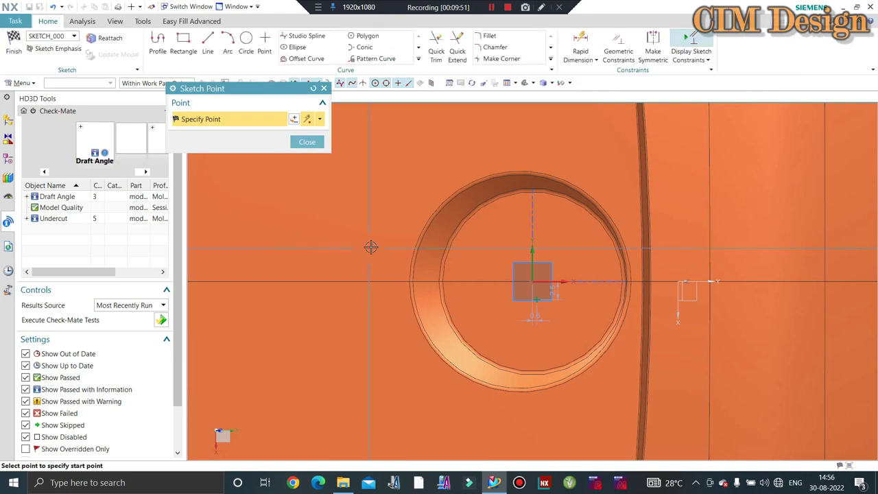
{"action": "left_click", "coordinate": [307, 142]}
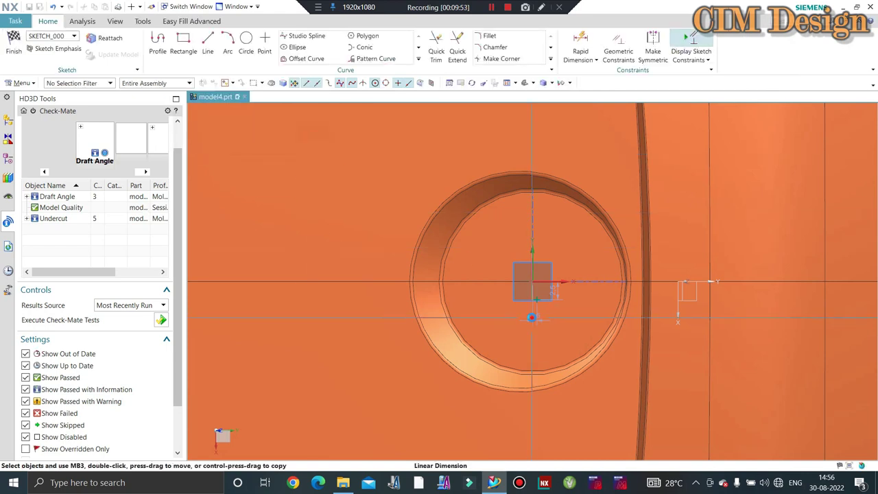
Keep gate offset dimensions p14 and p15 at 0 and finish the sketch
{"action": "double_click", "coordinate": [531, 315]}
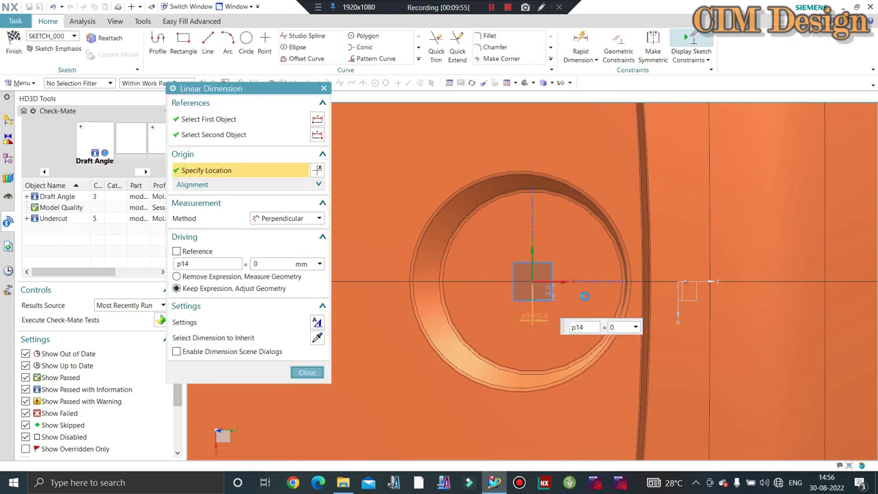
{"action": "key", "text": "Escape"}
{"action": "double_click", "coordinate": [553, 290]}
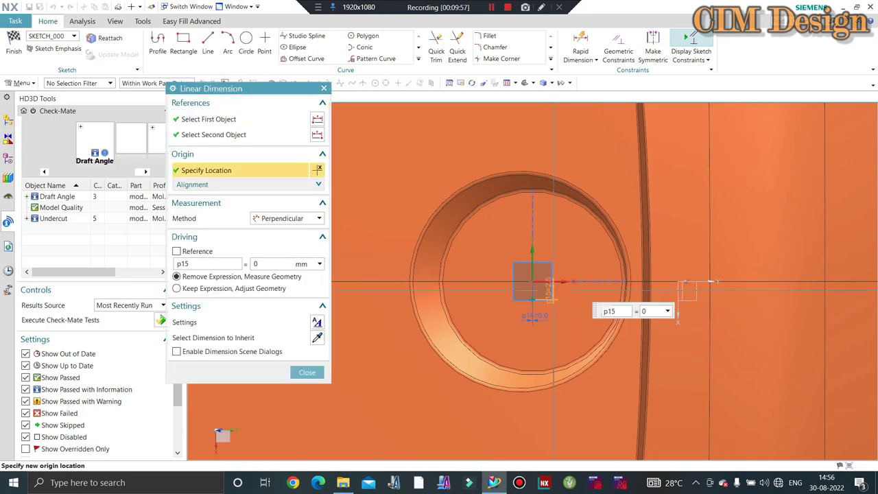
{"action": "key", "text": "Escape"}
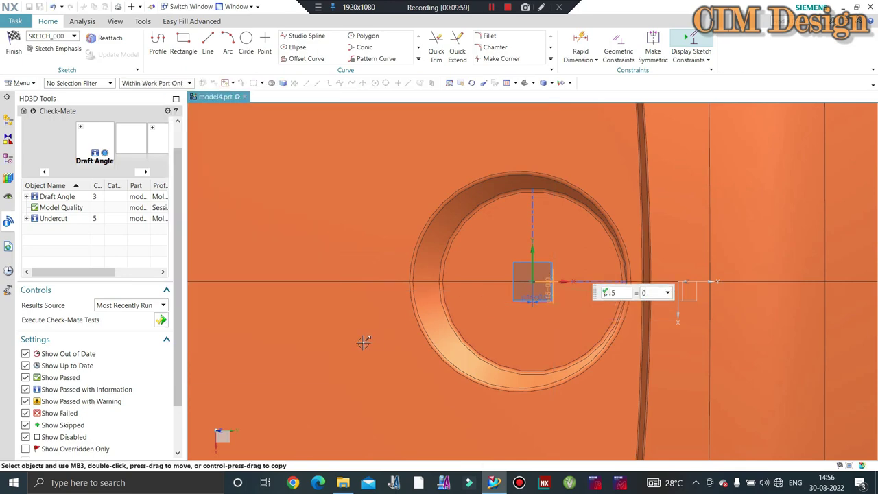
{"action": "left_click", "coordinate": [13, 45]}
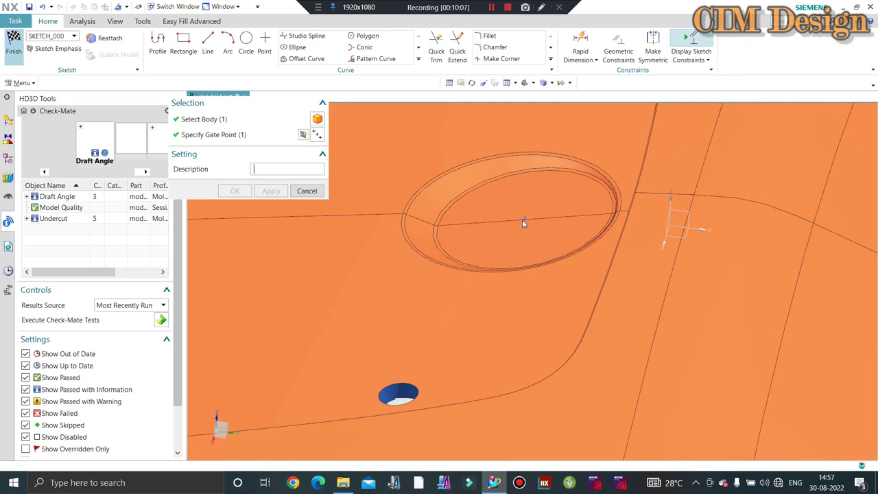
Apply the body and centred gate point, then OK Flow Analysis to launch the Moldex3D fill
{"action": "scroll", "coordinate": [560, 237], "scroll_direction": "down", "scroll_amount": 2}
{"action": "scroll", "coordinate": [561, 235], "scroll_direction": "down", "scroll_amount": 2}
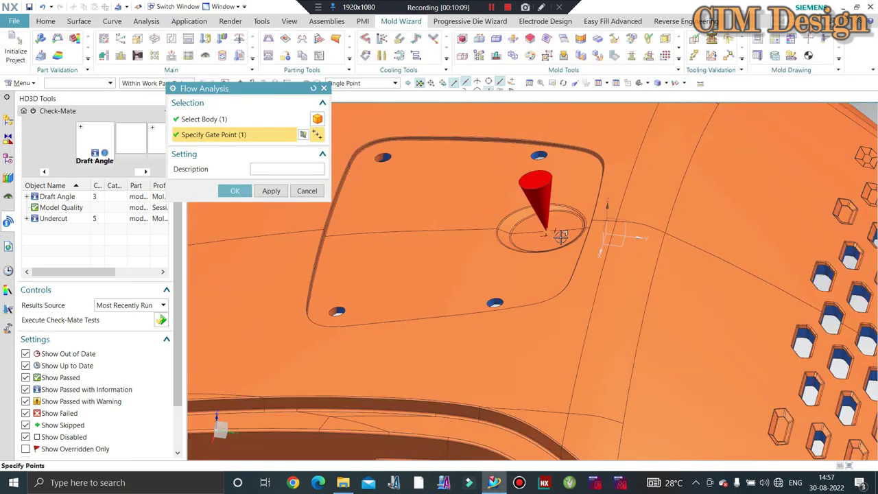
{"action": "scroll", "coordinate": [561, 237], "scroll_direction": "down", "scroll_amount": 3}
{"action": "scroll", "coordinate": [566, 240], "scroll_direction": "down", "scroll_amount": 3}
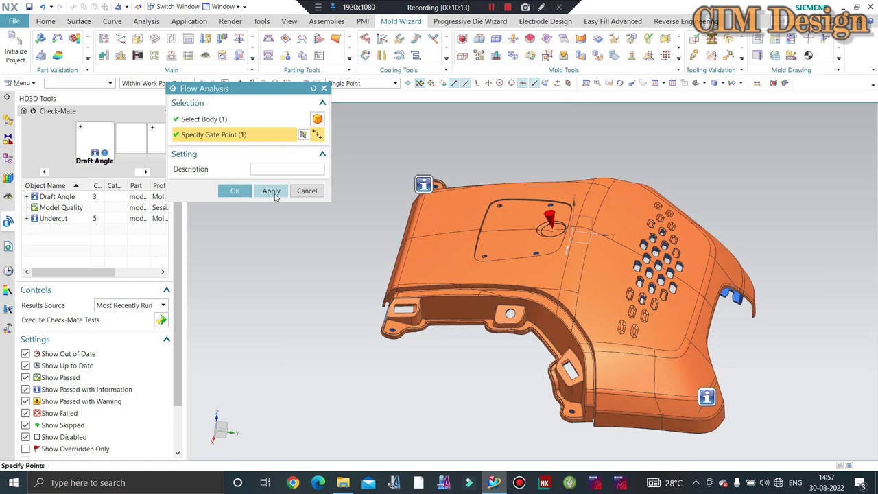
{"action": "left_click", "coordinate": [272, 192]}
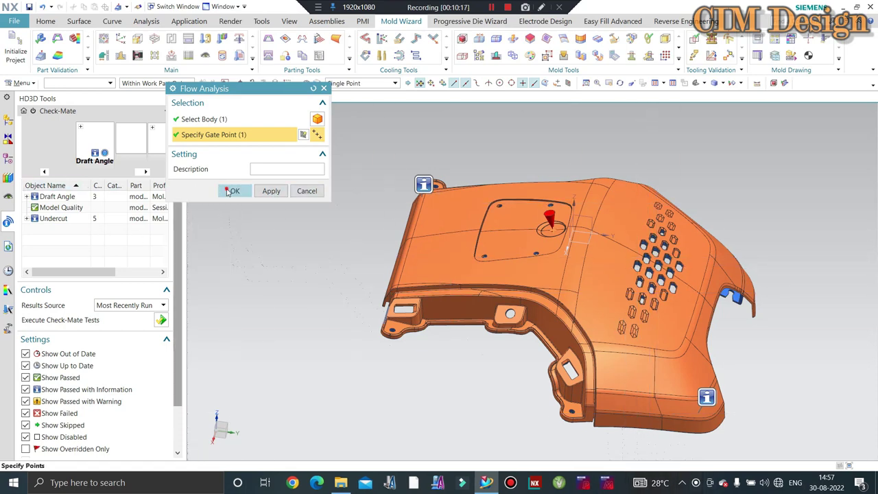
{"action": "left_click", "coordinate": [230, 191]}
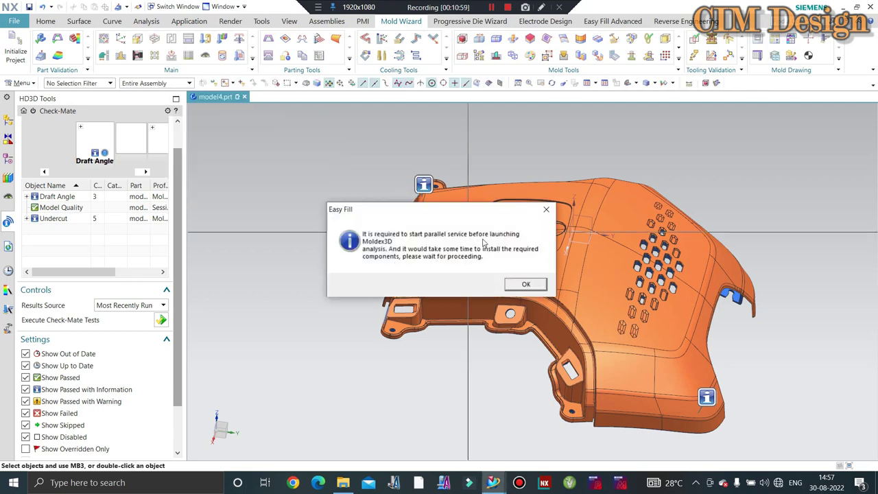
Set the Moldex3D material to polymer ABS, supplier EVER, grade BG002-20A05
{"action": "left_click", "coordinate": [529, 285]}
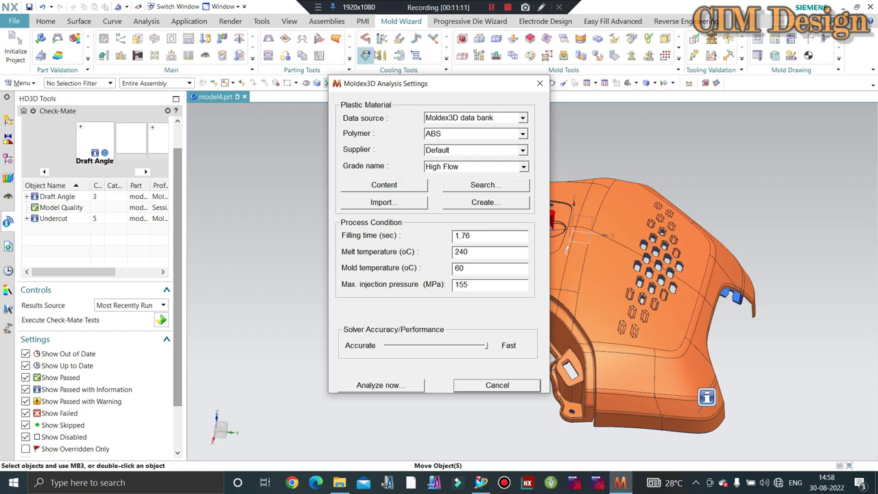
{"action": "left_click_drag", "start_coordinate": [397, 85], "coordinate": [278, 109]}
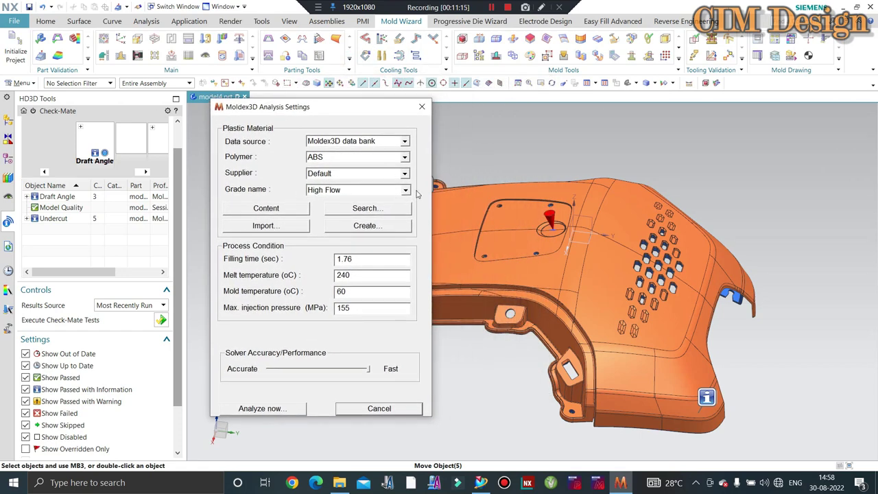
{"action": "left_click", "coordinate": [404, 141]}
{"action": "left_click", "coordinate": [405, 141]}
{"action": "left_click", "coordinate": [404, 141]}
{"action": "left_click", "coordinate": [405, 141]}
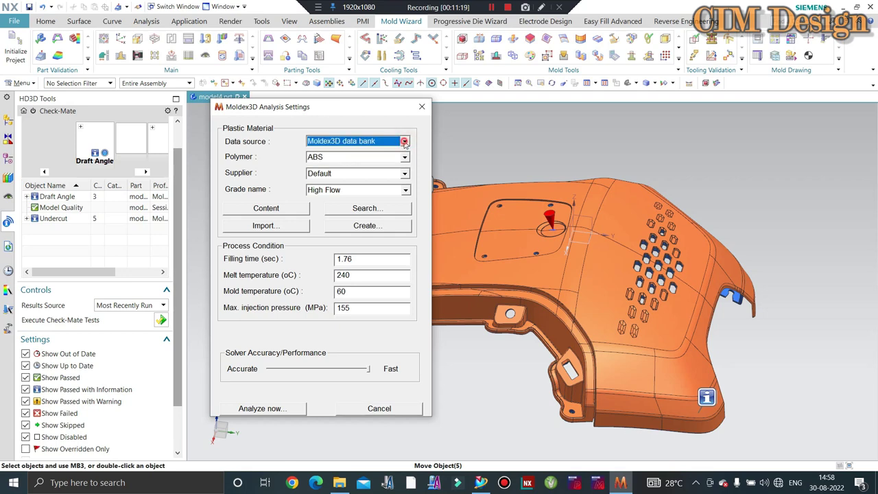
{"action": "left_click", "coordinate": [405, 158]}
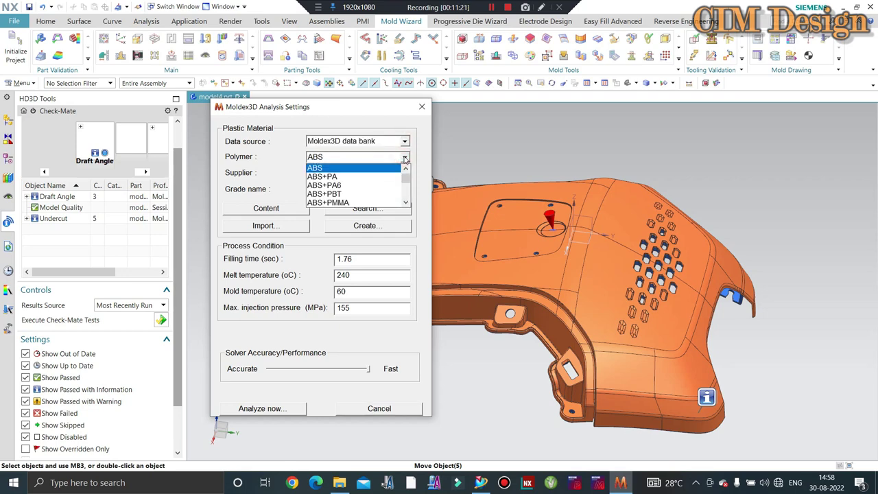
{"action": "left_click", "coordinate": [405, 158]}
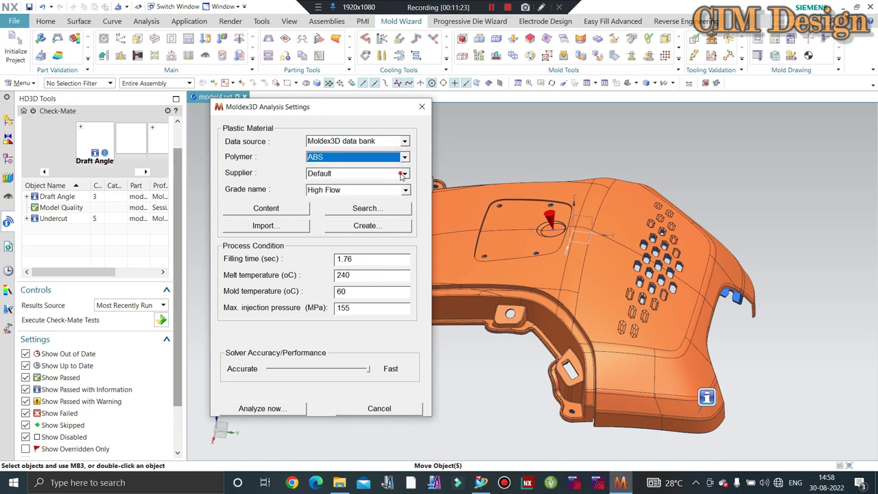
{"action": "left_click", "coordinate": [404, 173]}
{"action": "left_click", "coordinate": [370, 190]}
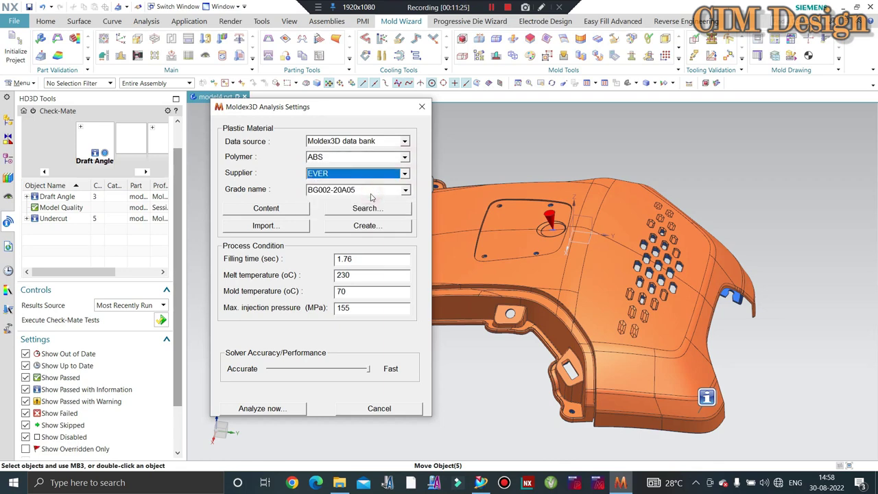
{"action": "left_click", "coordinate": [405, 191]}
{"action": "left_click", "coordinate": [378, 203]}
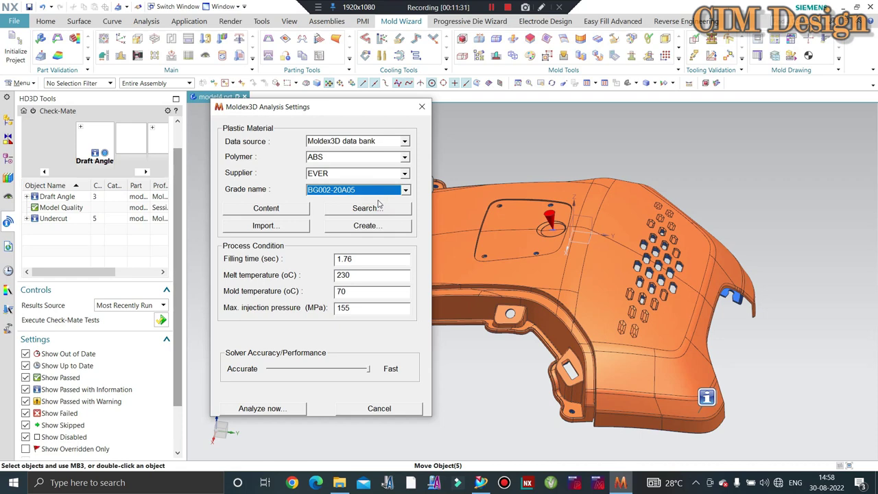
Start a material search with Polymer set to ABS and Producer left at All
{"action": "left_click", "coordinate": [374, 213]}
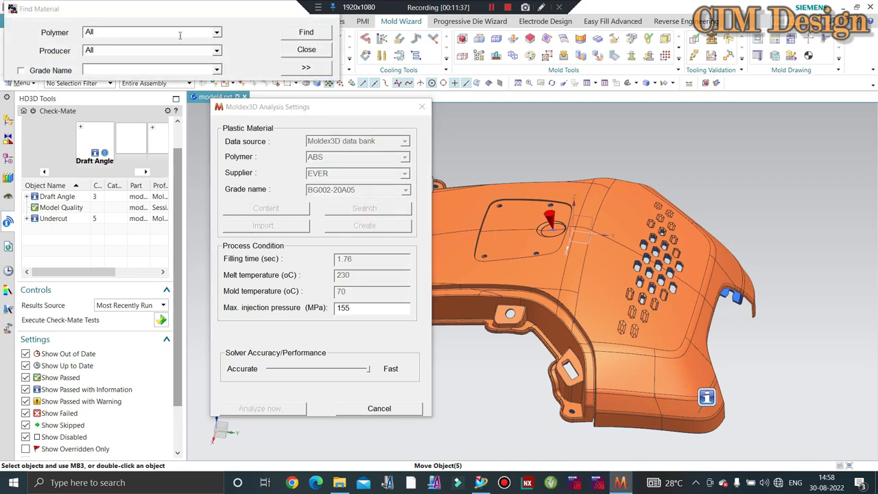
{"action": "left_click", "coordinate": [216, 32]}
{"action": "left_click", "coordinate": [193, 43]}
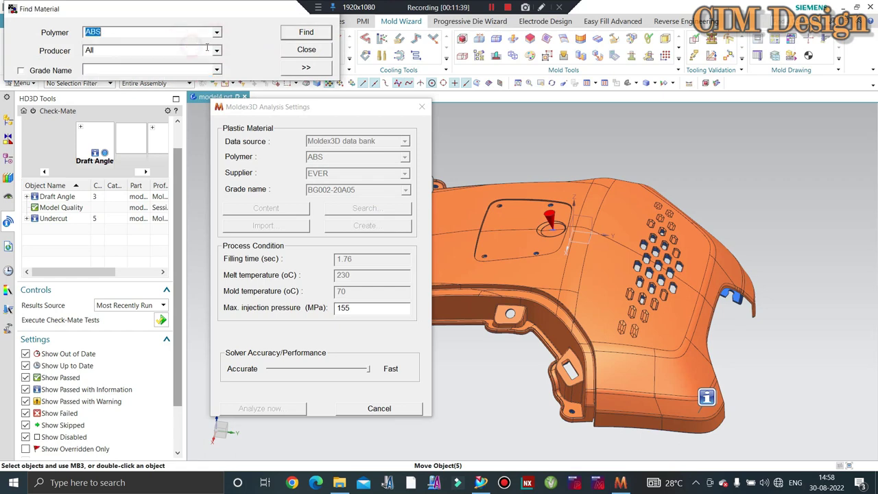
{"action": "left_click", "coordinate": [216, 51]}
{"action": "left_click", "coordinate": [217, 50]}
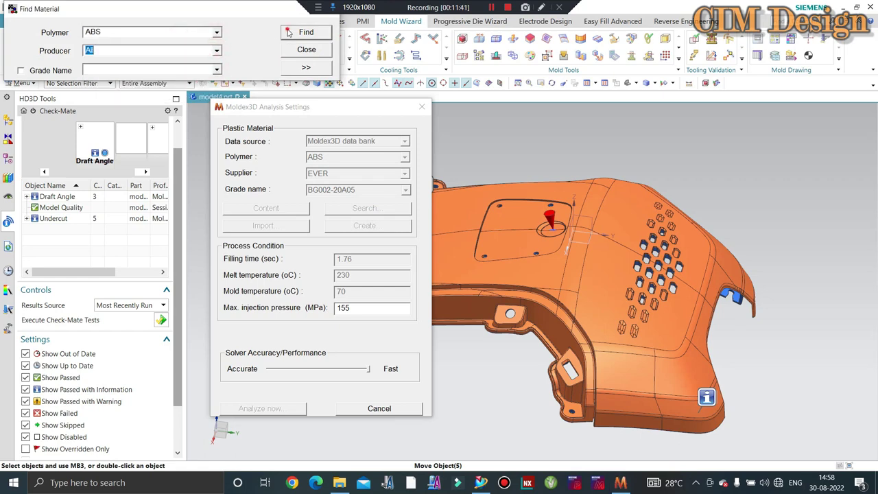
Run the ABS search, browse the 100+ results, and select POLYMAN HH 3
{"action": "left_click", "coordinate": [290, 33]}
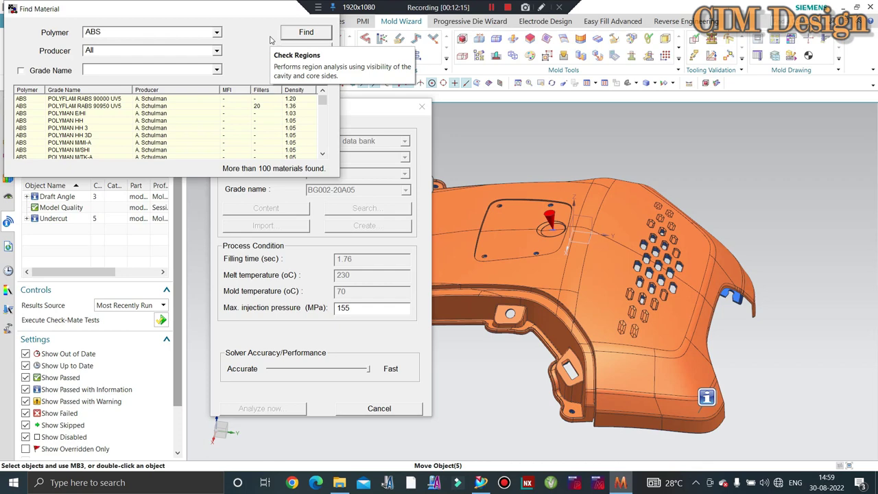
{"action": "scroll", "coordinate": [117, 133], "scroll_direction": "down", "scroll_amount": 2}
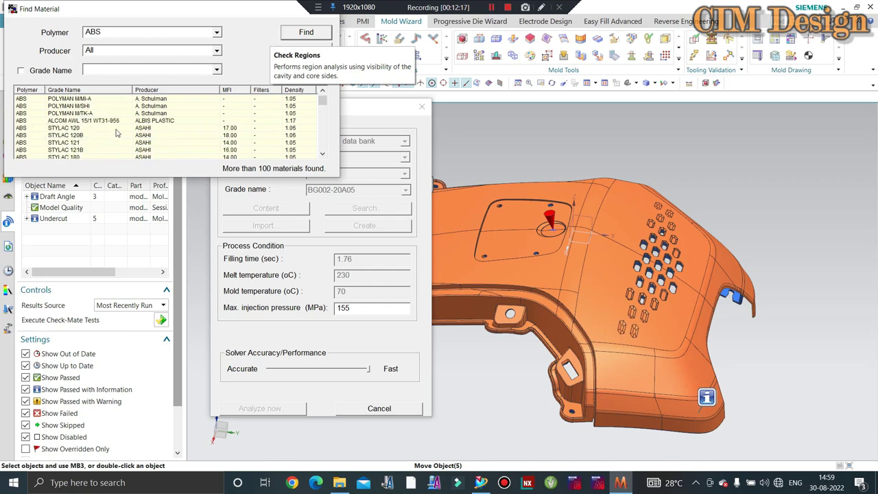
{"action": "scroll", "coordinate": [116, 133], "scroll_direction": "down", "scroll_amount": 1}
{"action": "scroll", "coordinate": [118, 134], "scroll_direction": "down", "scroll_amount": 1}
{"action": "scroll", "coordinate": [120, 135], "scroll_direction": "down", "scroll_amount": 1}
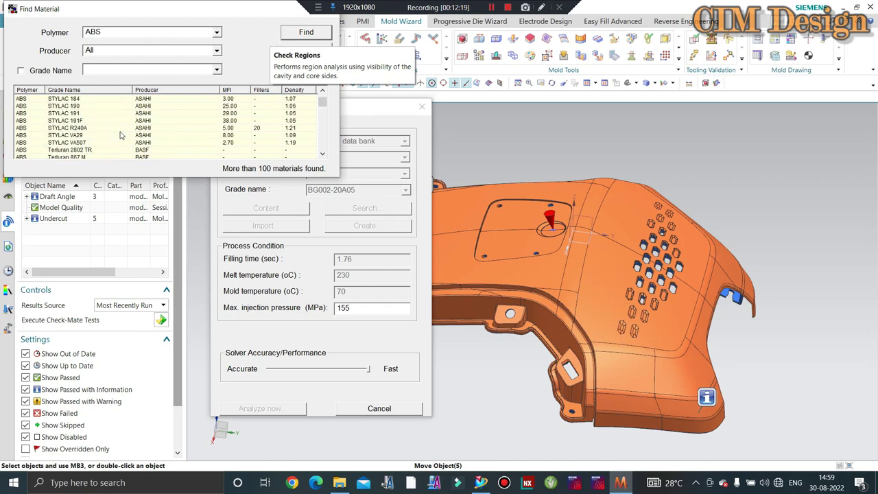
{"action": "scroll", "coordinate": [120, 135], "scroll_direction": "up", "scroll_amount": 1}
{"action": "scroll", "coordinate": [118, 135], "scroll_direction": "up", "scroll_amount": 1}
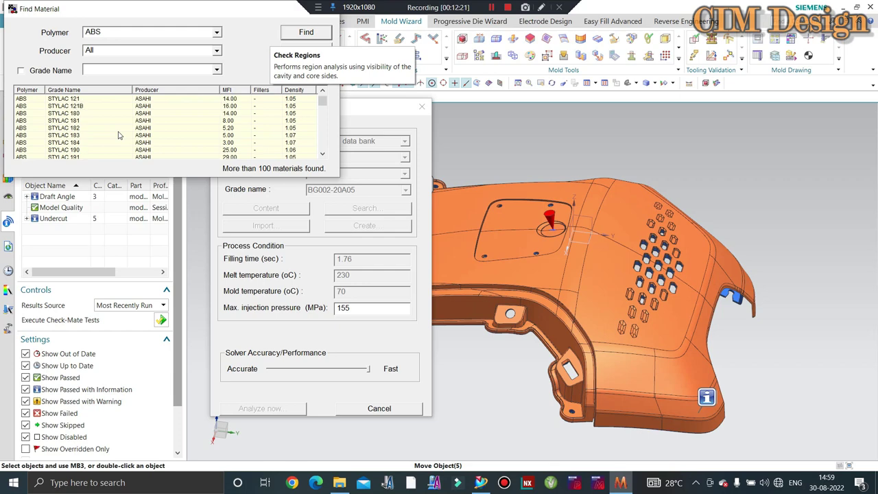
{"action": "scroll", "coordinate": [118, 134], "scroll_direction": "up", "scroll_amount": 1}
{"action": "scroll", "coordinate": [118, 135], "scroll_direction": "down", "scroll_amount": 1}
{"action": "scroll", "coordinate": [120, 135], "scroll_direction": "down", "scroll_amount": 2}
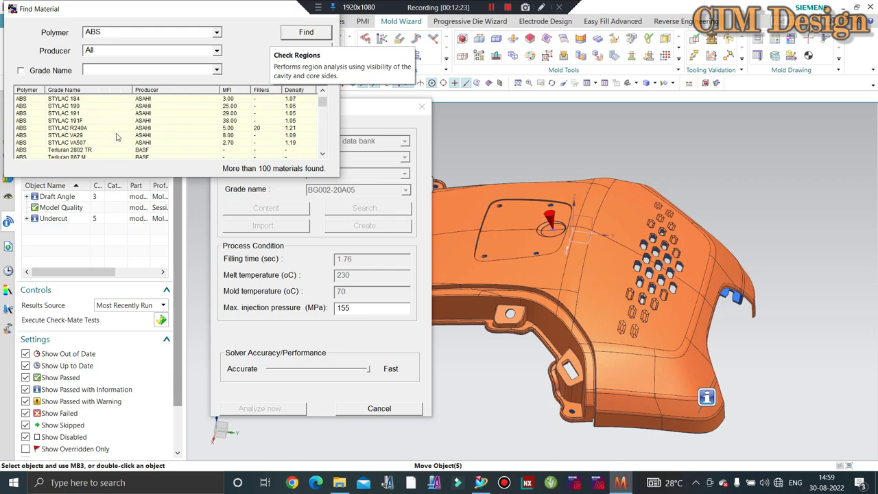
{"action": "scroll", "coordinate": [131, 136], "scroll_direction": "down", "scroll_amount": 2}
{"action": "scroll", "coordinate": [155, 136], "scroll_direction": "down", "scroll_amount": 1}
{"action": "scroll", "coordinate": [155, 137], "scroll_direction": "up", "scroll_amount": 1}
{"action": "scroll", "coordinate": [230, 114], "scroll_direction": "up", "scroll_amount": 1}
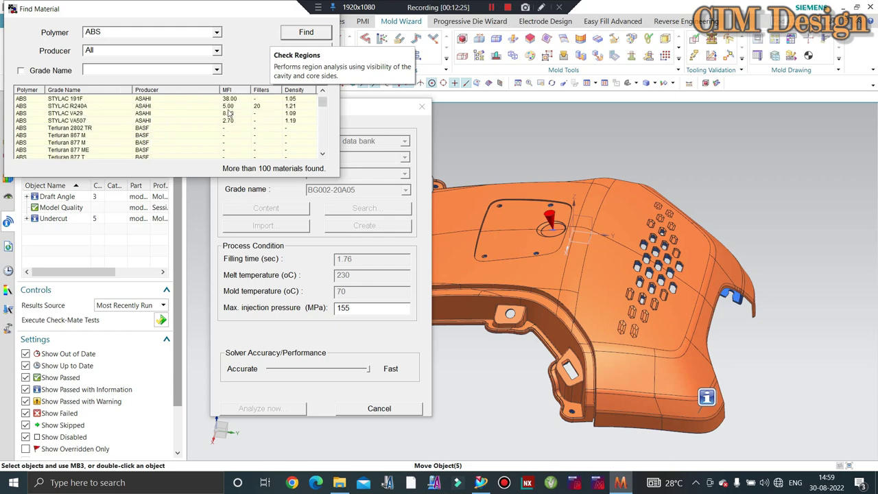
{"action": "scroll", "coordinate": [243, 118], "scroll_direction": "up", "scroll_amount": 1}
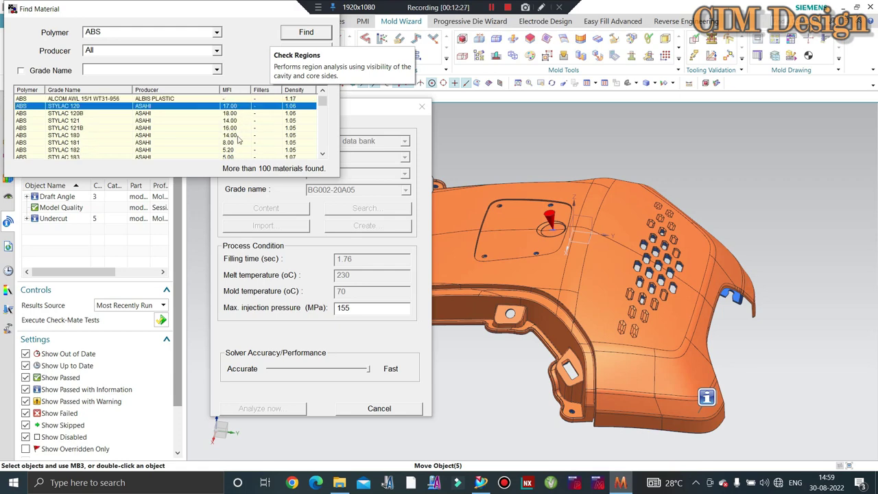
{"action": "scroll", "coordinate": [293, 128], "scroll_direction": "down", "scroll_amount": 1}
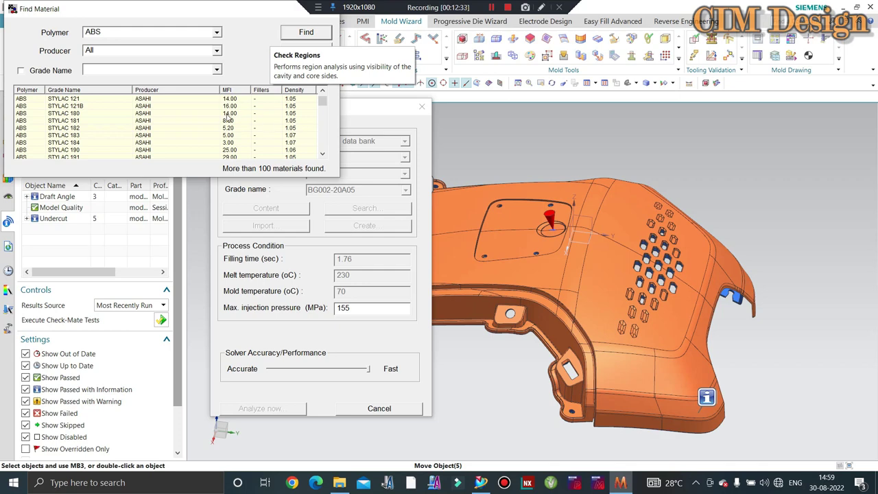
{"action": "scroll", "coordinate": [223, 119], "scroll_direction": "down", "scroll_amount": 5}
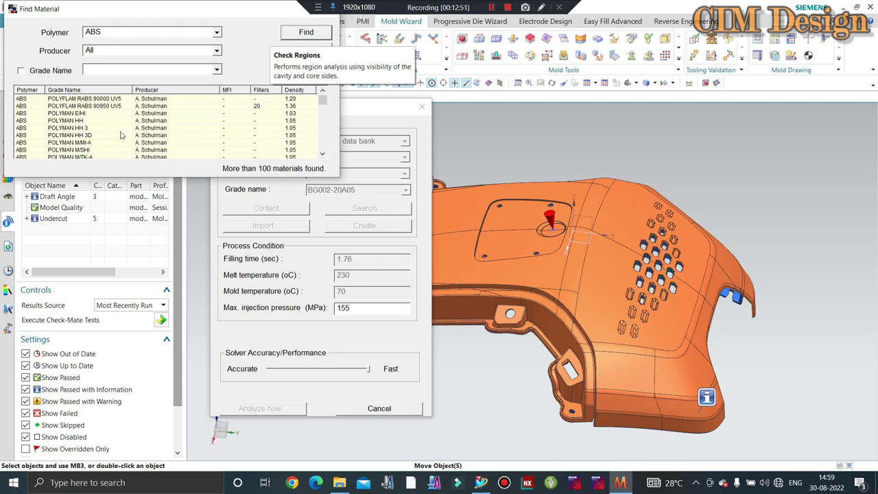
{"action": "left_click", "coordinate": [98, 129]}
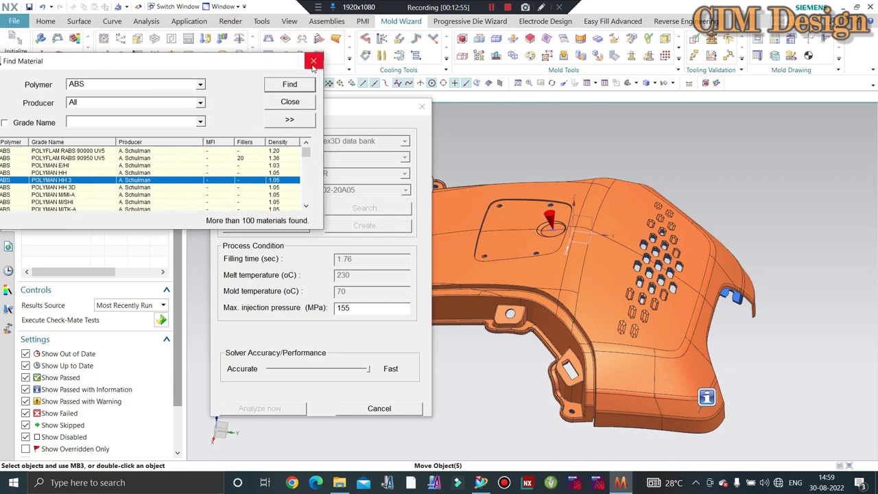
Close Find Material keeping EVER BG002-20A05, then browse for a *.mtr material file to import
{"action": "left_click", "coordinate": [307, 49]}
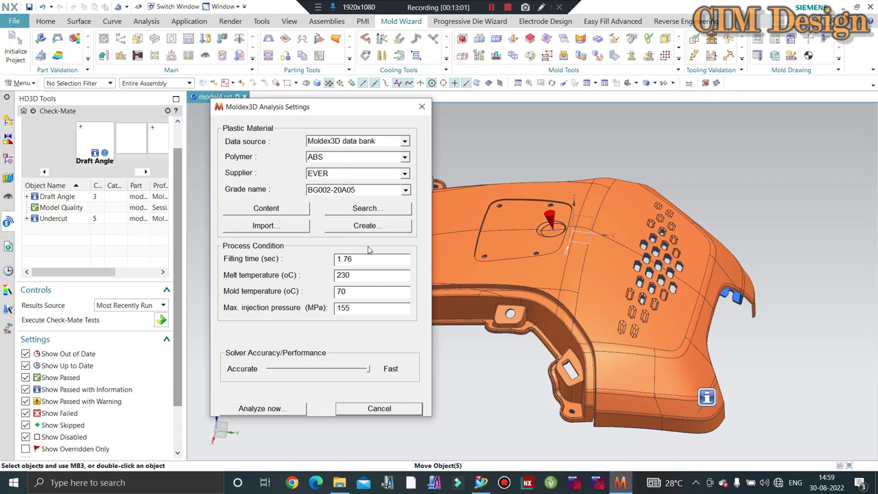
{"action": "left_click", "coordinate": [276, 226]}
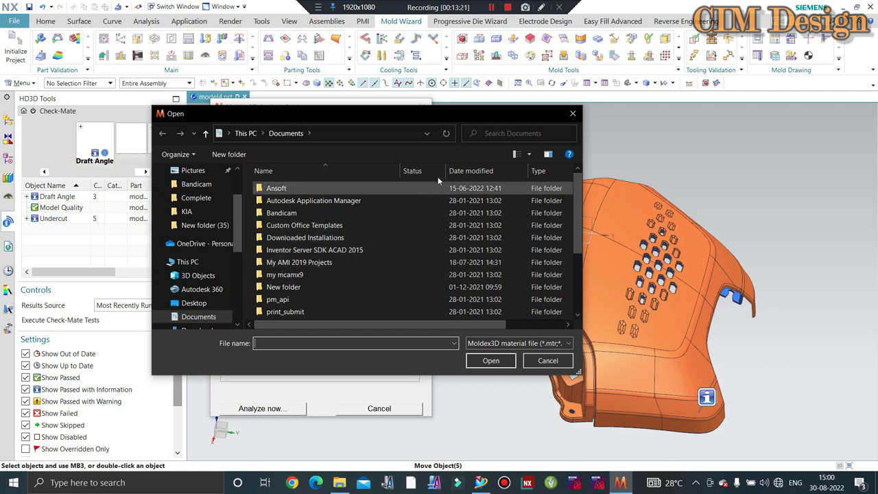
{"action": "left_click", "coordinate": [573, 113]}
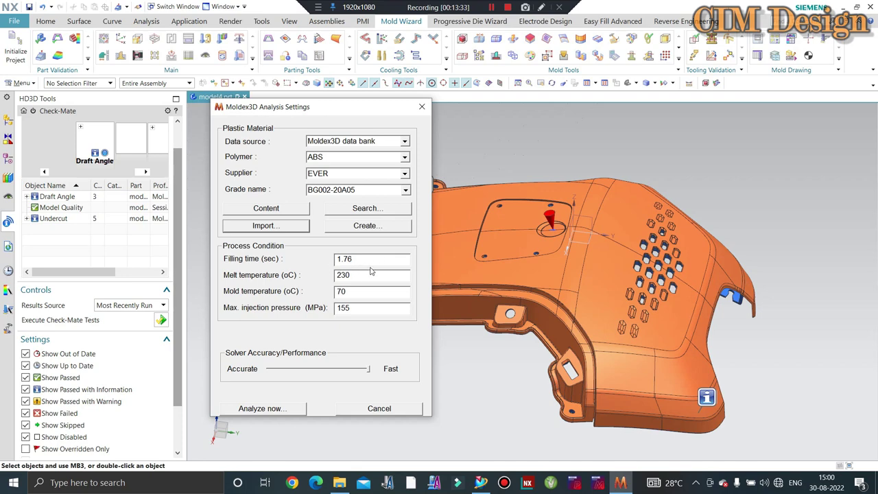
{"action": "left_click", "coordinate": [364, 257]}
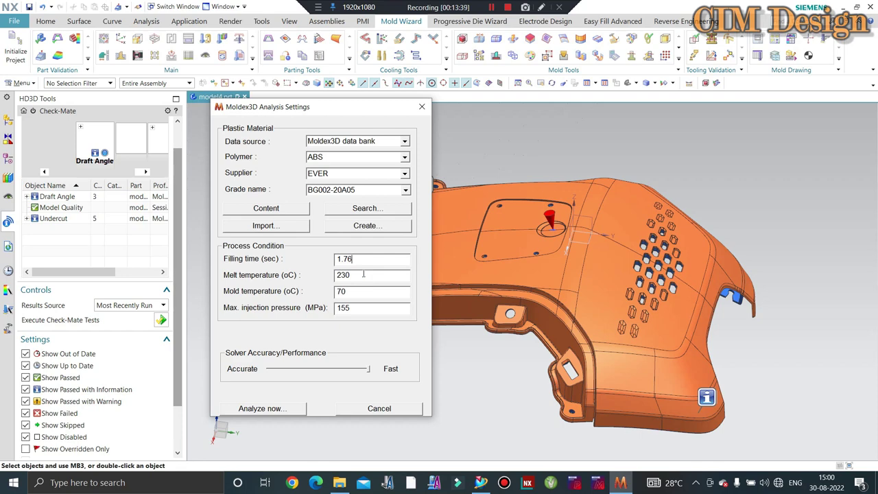
{"action": "left_click", "coordinate": [355, 291]}
{"action": "left_click", "coordinate": [361, 307]}
{"action": "middle_click_drag", "start_coordinate": [446, 197], "coordinate": [544, 185]}
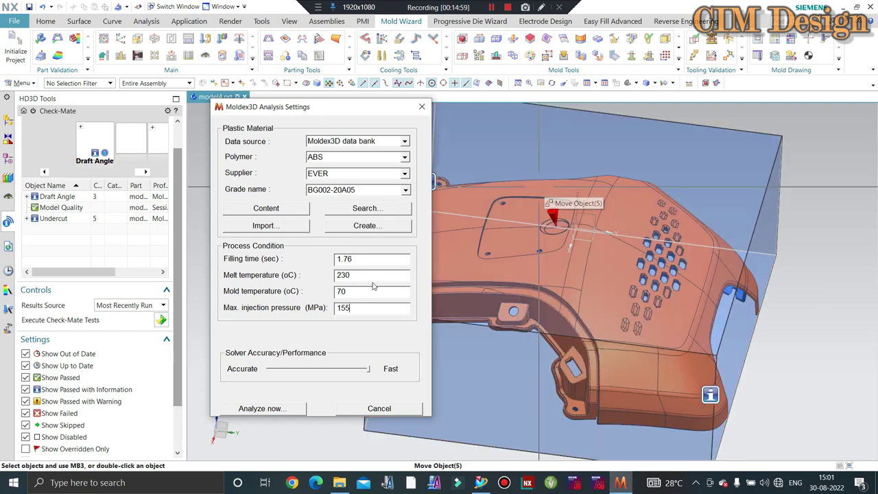
Run the Moldex3D ABS fill analysis on the cover until the injection analysis completes
{"action": "left_click", "coordinate": [261, 408]}
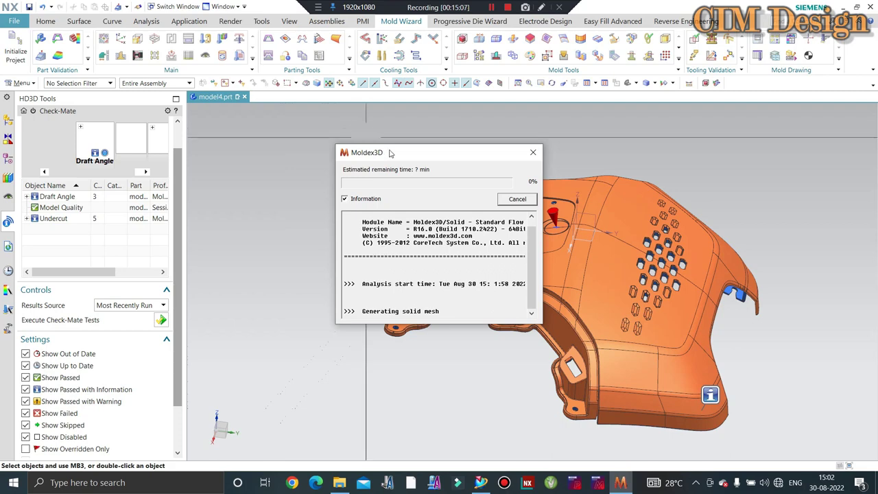
{"action": "left_click_drag", "start_coordinate": [390, 152], "coordinate": [239, 122]}
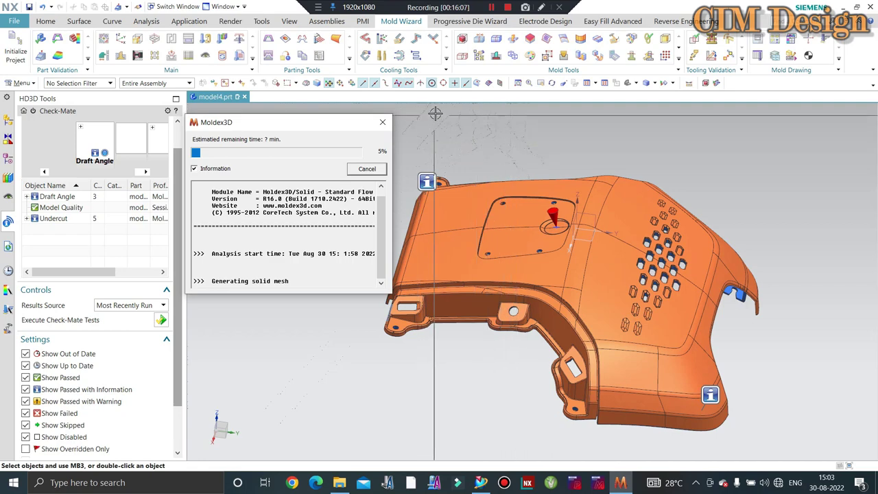
{"action": "mouse_move", "coordinate": [544, 186]}
{"action": "middle_mouse_down"}
{"action": "mouse_move", "coordinate": [570, 189]}
{"action": "mouse_move", "coordinate": [538, 160]}
{"action": "mouse_move", "coordinate": [522, 174]}
{"action": "middle_mouse_up"}
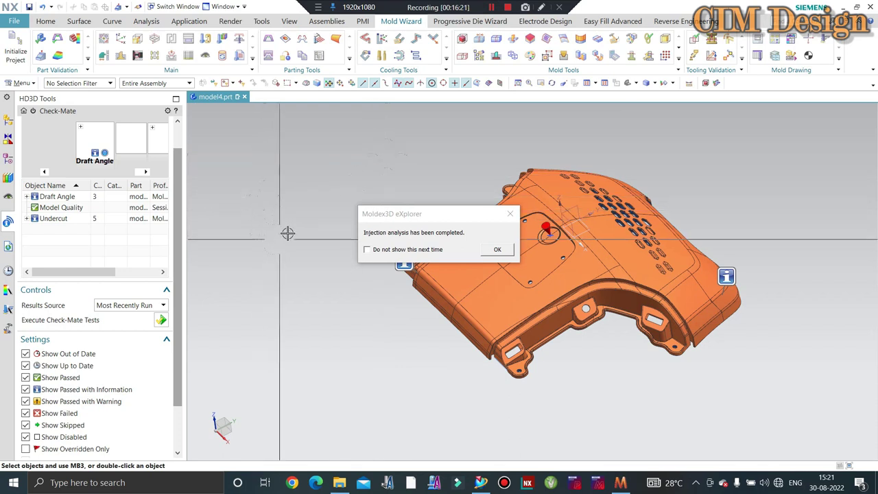
{"action": "middle_click_drag", "start_coordinate": [288, 232], "coordinate": [384, 168]}
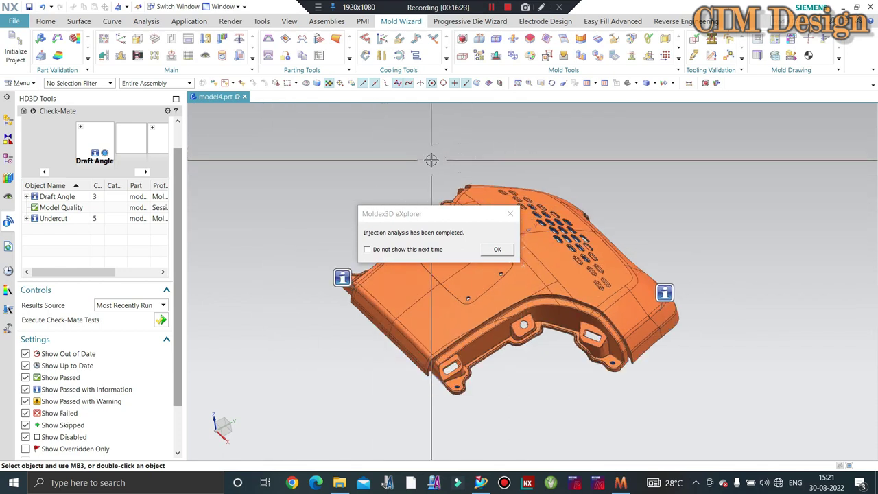
Dismiss the injection-analysis-completed message
{"action": "left_click", "coordinate": [58, 54]}
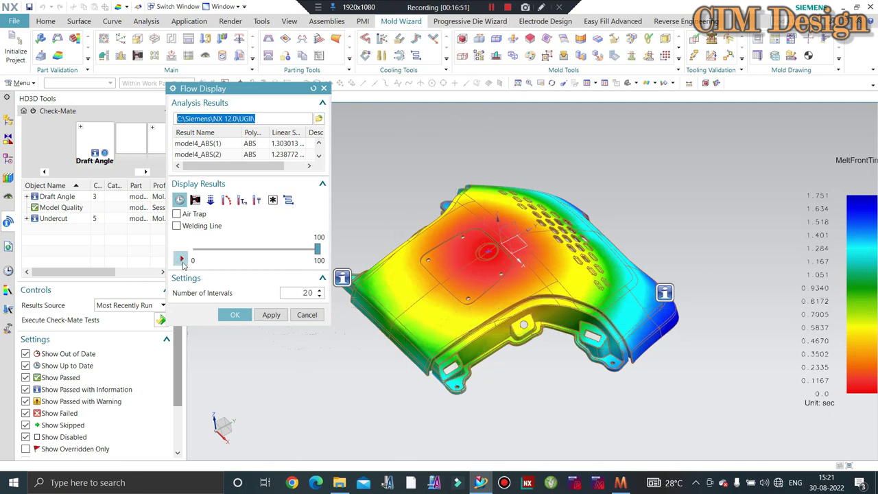
Play the melt-front fill animation, viewing it from top and oblique angles
{"action": "left_click", "coordinate": [181, 260]}
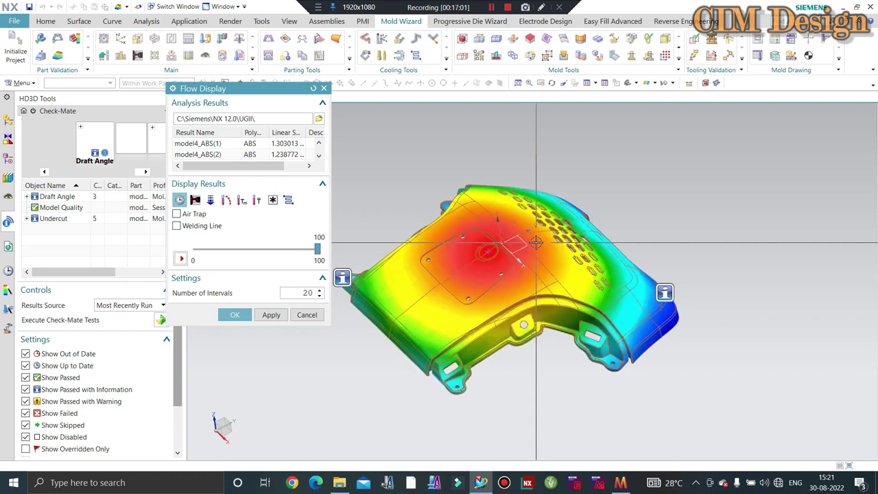
{"action": "mouse_move", "coordinate": [723, 215]}
{"action": "middle_mouse_down"}
{"action": "mouse_move", "coordinate": [753, 197]}
{"action": "mouse_move", "coordinate": [742, 203]}
{"action": "middle_mouse_up"}
{"action": "key", "text": "F8"}
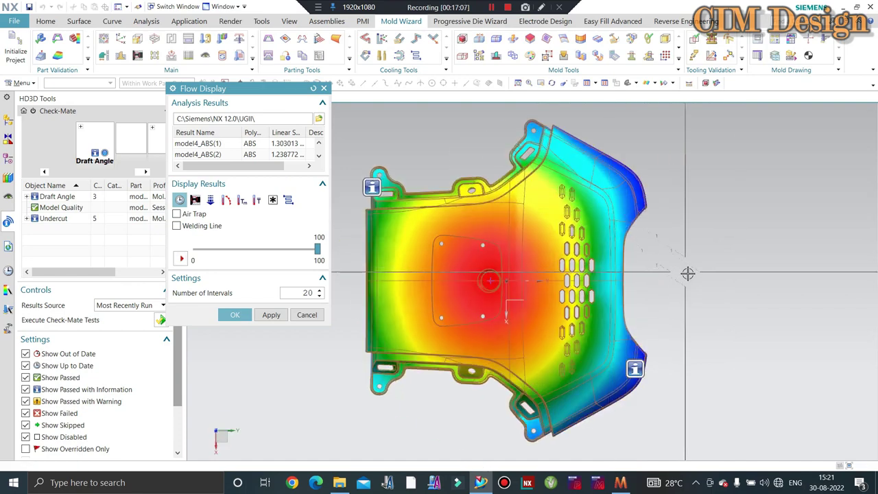
{"action": "mouse_move", "coordinate": [688, 282]}
{"action": "middle_mouse_down"}
{"action": "mouse_move", "coordinate": [702, 260]}
{"action": "mouse_move", "coordinate": [659, 240]}
{"action": "middle_mouse_up"}
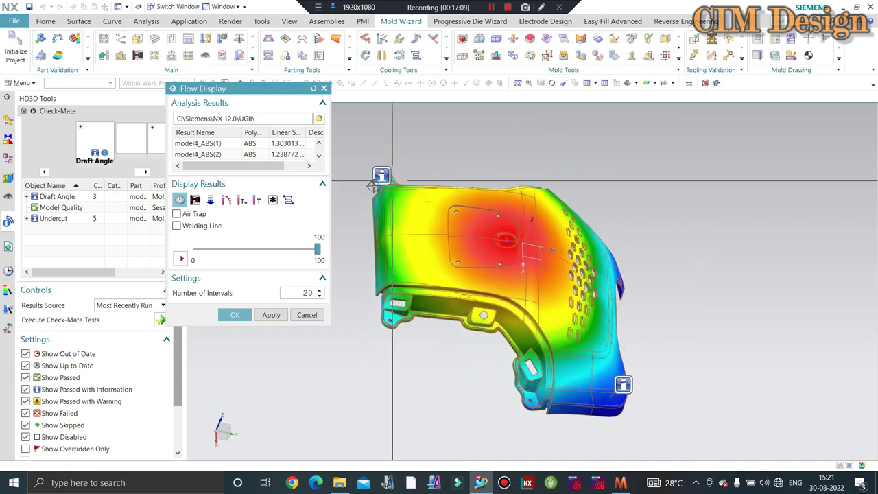
{"action": "mouse_move", "coordinate": [610, 277]}
{"action": "middle_mouse_down"}
{"action": "mouse_move", "coordinate": [670, 247]}
{"action": "mouse_move", "coordinate": [652, 245]}
{"action": "middle_mouse_up"}
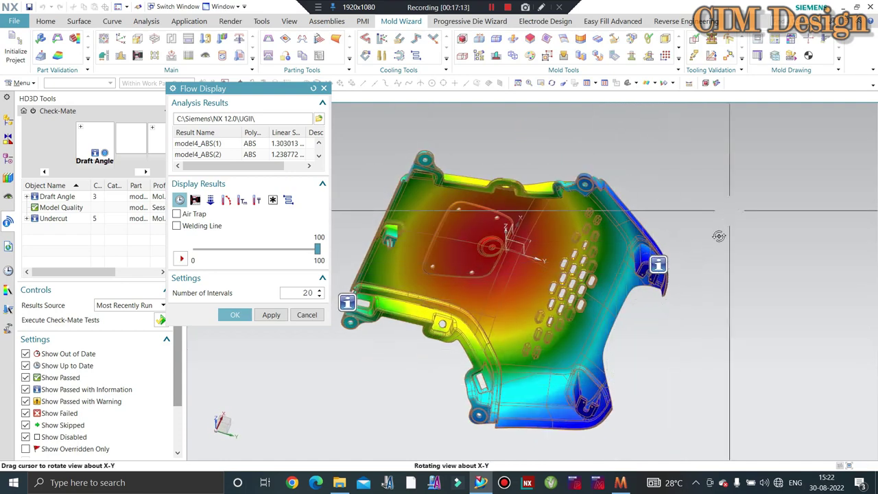
{"action": "mouse_move", "coordinate": [729, 226]}
{"action": "middle_mouse_down"}
{"action": "mouse_move", "coordinate": [709, 295]}
{"action": "mouse_move", "coordinate": [718, 276]}
{"action": "middle_mouse_up"}
{"action": "key", "text": "F8"}
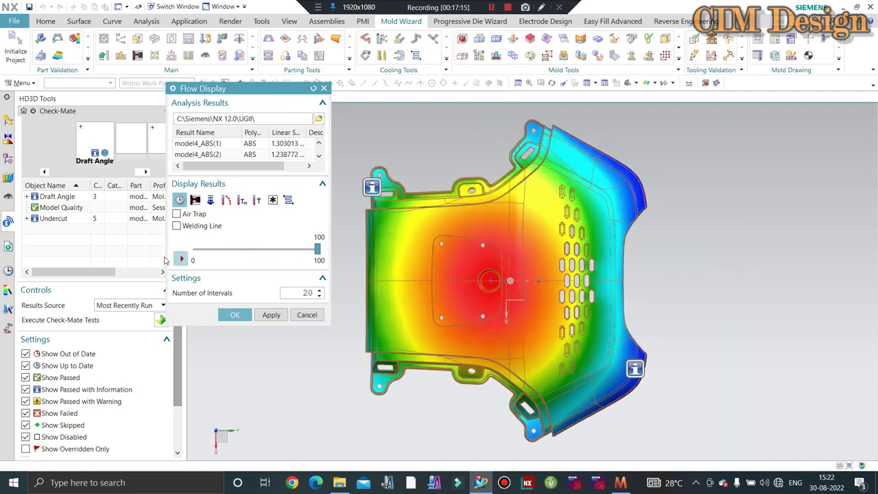
{"action": "left_click", "coordinate": [178, 257]}
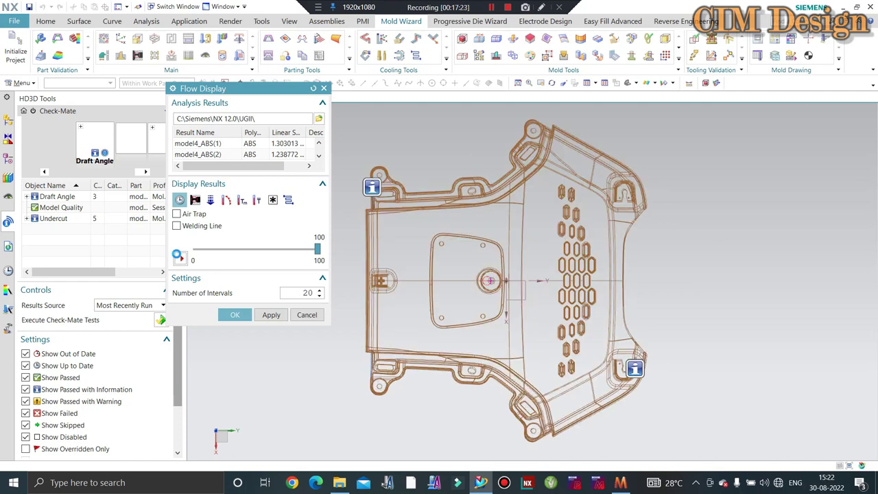
{"action": "left_click", "coordinate": [178, 256]}
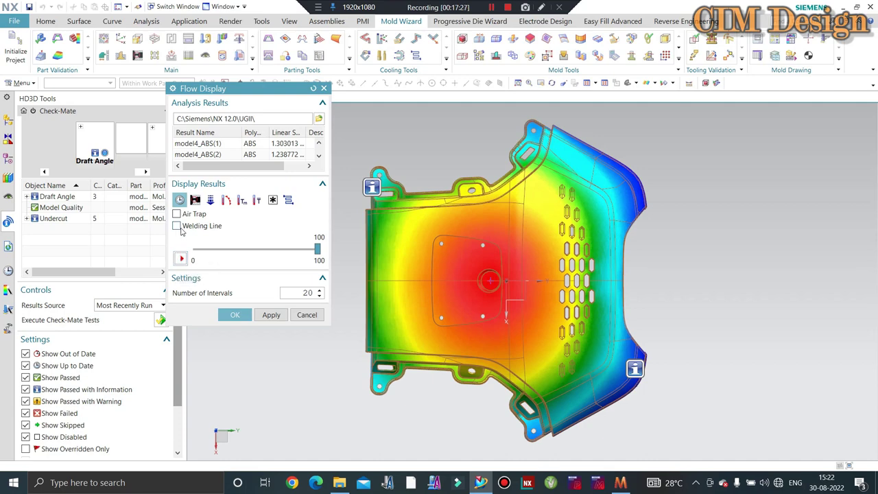
Overlay air-trap markers on the melt-front map and inspect them from front and tilted views
{"action": "scroll", "coordinate": [643, 271], "scroll_direction": "down", "scroll_amount": 2}
{"action": "mouse_move", "coordinate": [643, 271]}
{"action": "middle_mouse_down"}
{"action": "mouse_move", "coordinate": [614, 215]}
{"action": "mouse_move", "coordinate": [597, 240]}
{"action": "middle_mouse_up"}
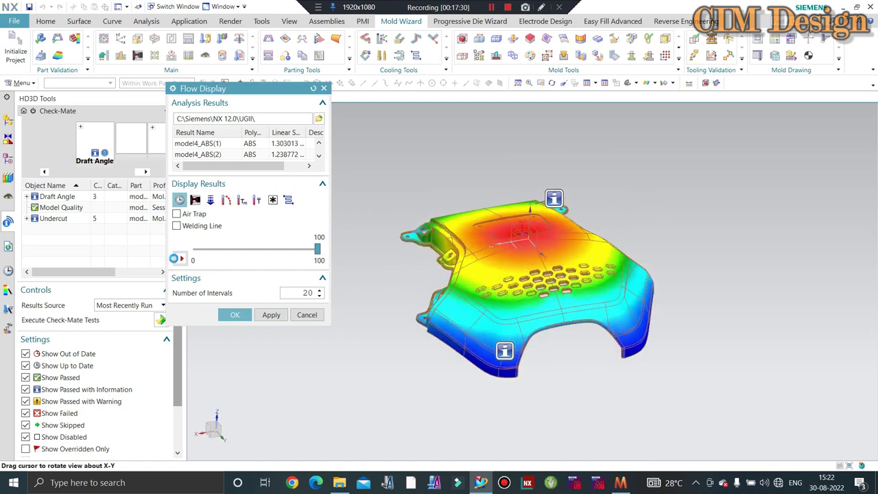
{"action": "left_click", "coordinate": [176, 214]}
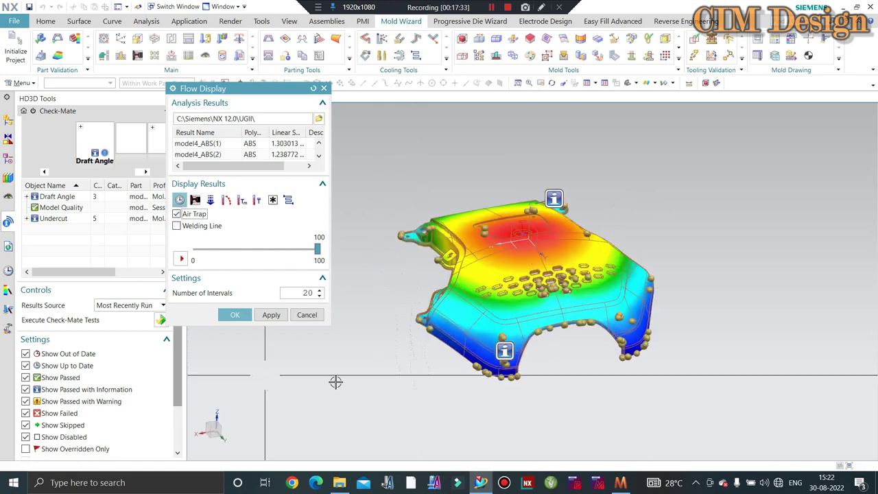
{"action": "key", "text": "ctrl+alt+f"}
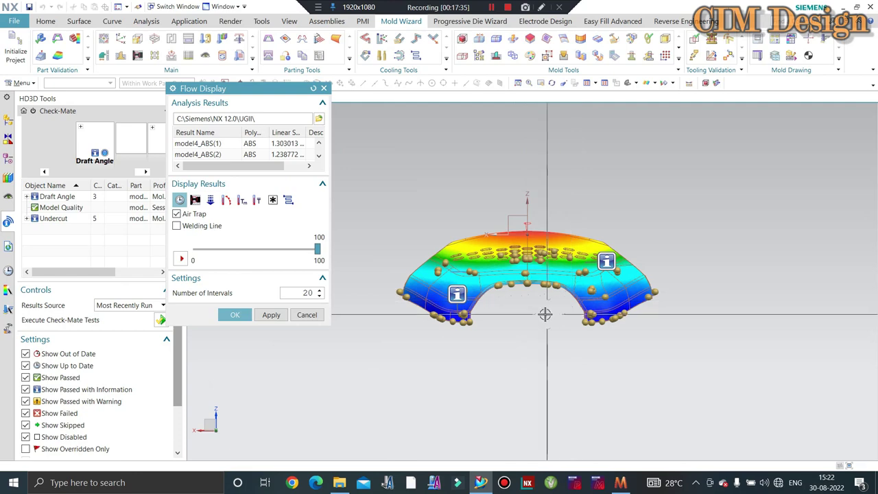
{"action": "mouse_move", "coordinate": [533, 328]}
{"action": "middle_mouse_down"}
{"action": "mouse_move", "coordinate": [531, 352]}
{"action": "mouse_move", "coordinate": [528, 295]}
{"action": "middle_mouse_up"}
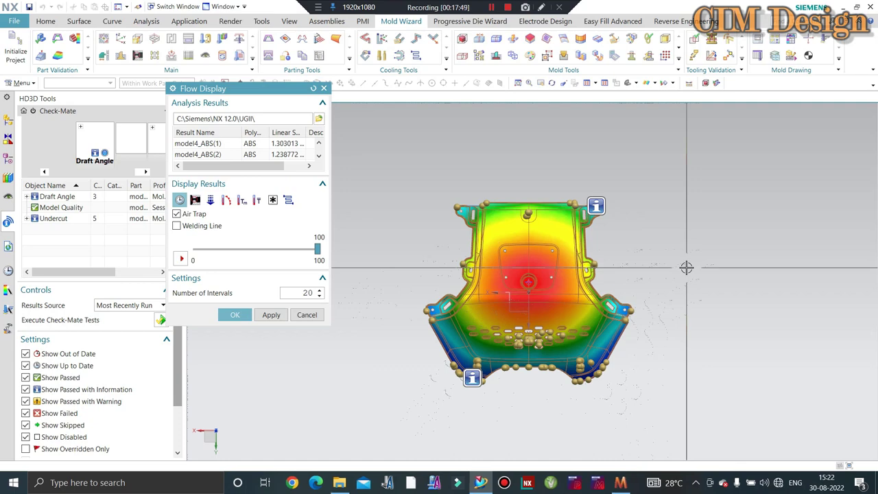
{"action": "scroll", "coordinate": [515, 369], "scroll_direction": "up", "scroll_amount": 2}
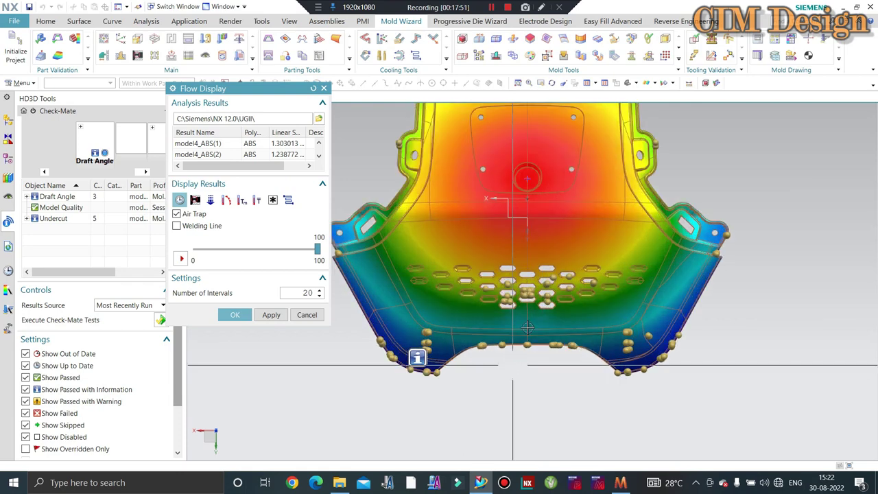
{"action": "scroll", "coordinate": [525, 350], "scroll_direction": "up", "scroll_amount": 2}
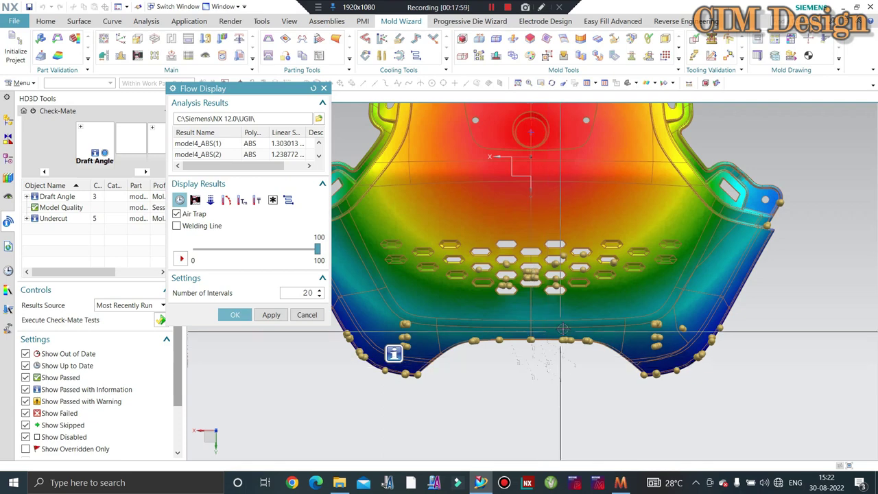
{"action": "scroll", "coordinate": [553, 359], "scroll_direction": "down", "scroll_amount": 1}
{"action": "scroll", "coordinate": [568, 345], "scroll_direction": "down", "scroll_amount": 1}
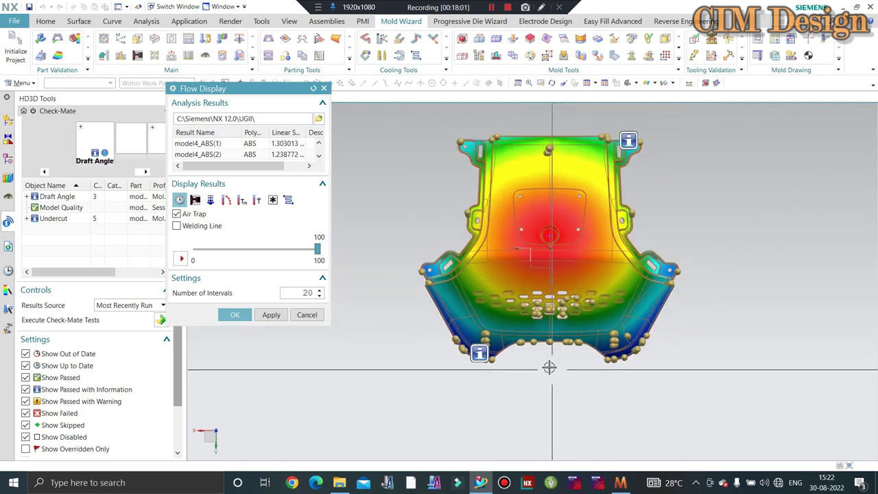
{"action": "mouse_move", "coordinate": [551, 364]}
{"action": "middle_mouse_down"}
{"action": "mouse_move", "coordinate": [573, 316]}
{"action": "mouse_move", "coordinate": [590, 346]}
{"action": "middle_mouse_up"}
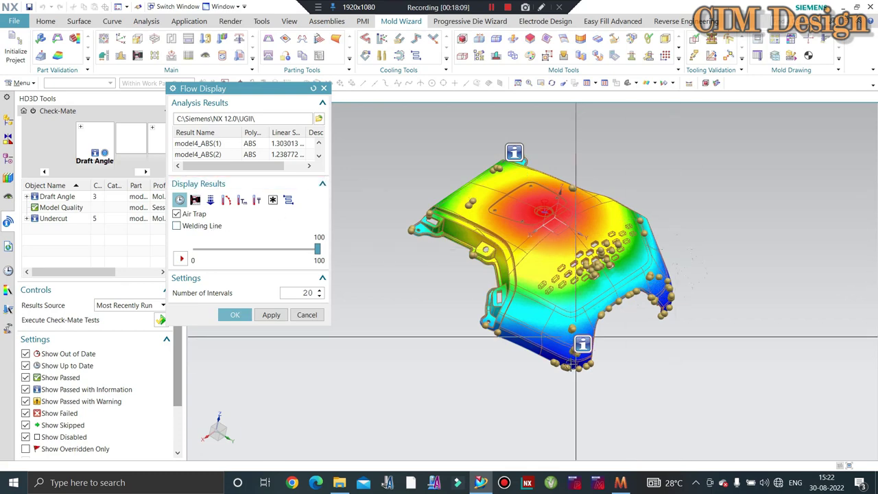
{"action": "scroll", "coordinate": [567, 373], "scroll_direction": "up", "scroll_amount": 2}
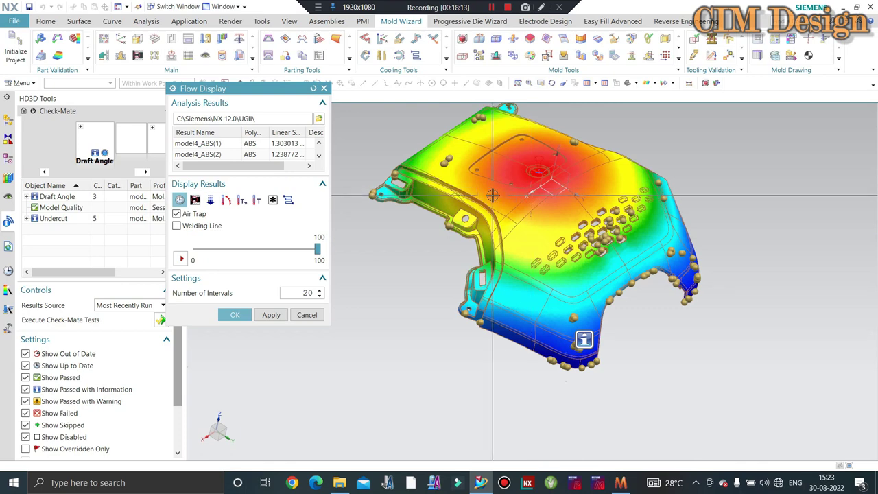
Turn on weld lines and hide the air-trap markers
{"action": "left_click", "coordinate": [177, 226]}
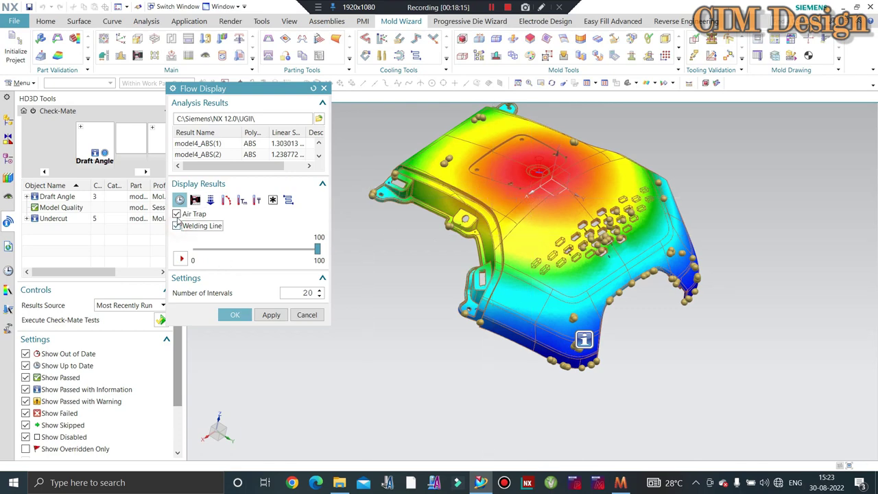
{"action": "left_click", "coordinate": [176, 215]}
{"action": "scroll", "coordinate": [619, 254], "scroll_direction": "up", "scroll_amount": 2}
{"action": "scroll", "coordinate": [619, 253], "scroll_direction": "up", "scroll_amount": 2}
{"action": "scroll", "coordinate": [614, 249], "scroll_direction": "up", "scroll_amount": 2}
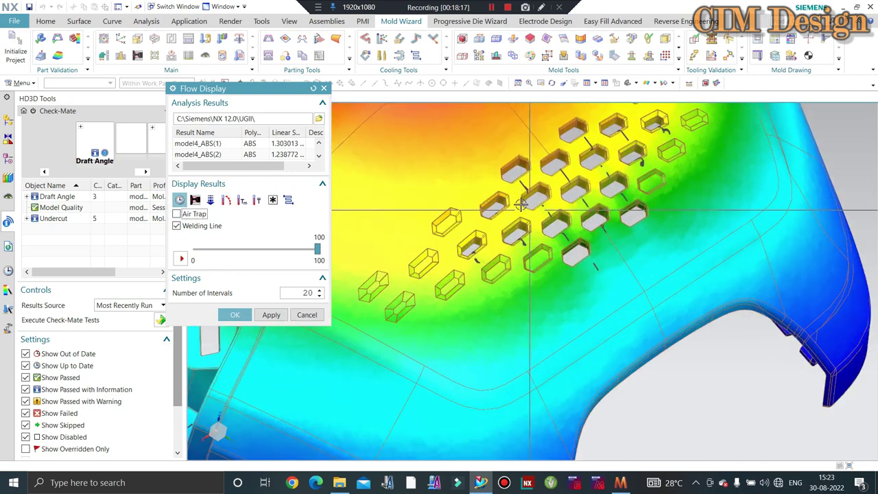
{"action": "scroll", "coordinate": [630, 309], "scroll_direction": "down", "scroll_amount": 3}
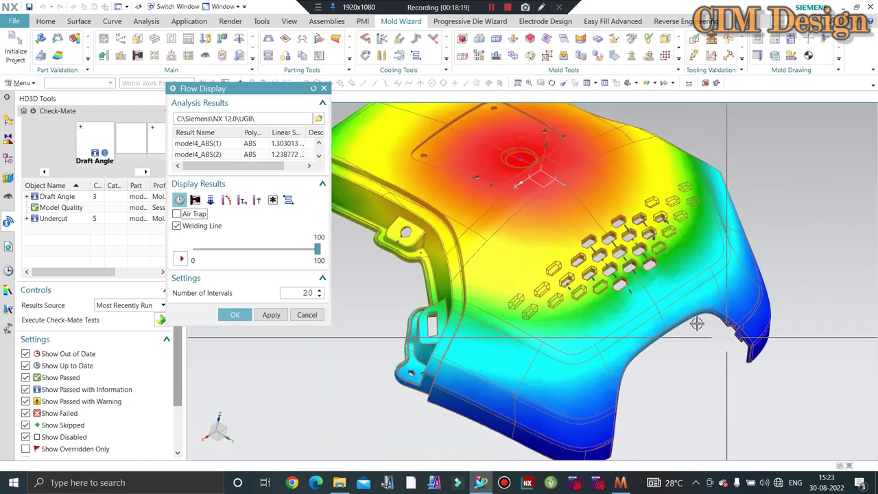
{"action": "scroll", "coordinate": [630, 310], "scroll_direction": "down", "scroll_amount": 1}
{"action": "scroll", "coordinate": [472, 263], "scroll_direction": "up", "scroll_amount": 4}
{"action": "scroll", "coordinate": [472, 263], "scroll_direction": "down", "scroll_amount": 3}
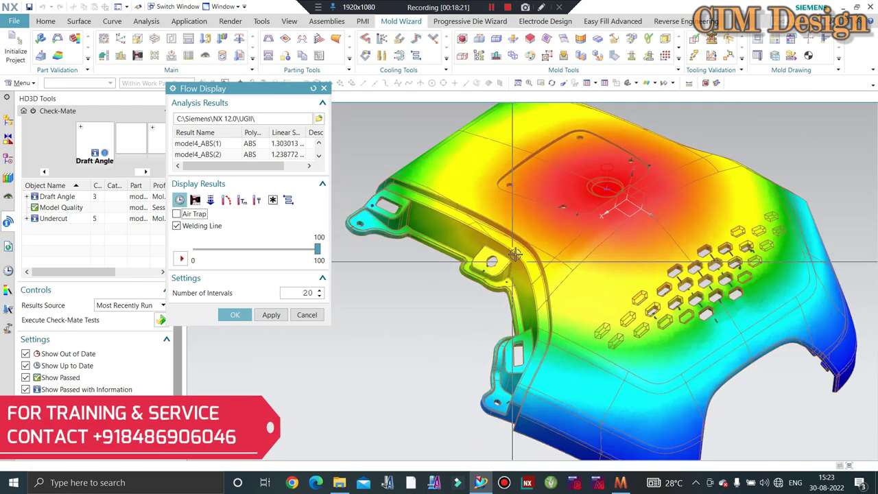
{"action": "scroll", "coordinate": [472, 263], "scroll_direction": "down", "scroll_amount": 1}
Zoom out and switch the display to the Gate Contribution result
{"action": "mouse_move", "coordinate": [801, 170]}
{"action": "middle_mouse_down"}
{"action": "mouse_move", "coordinate": [735, 178]}
{"action": "mouse_move", "coordinate": [589, 236]}
{"action": "middle_mouse_up"}
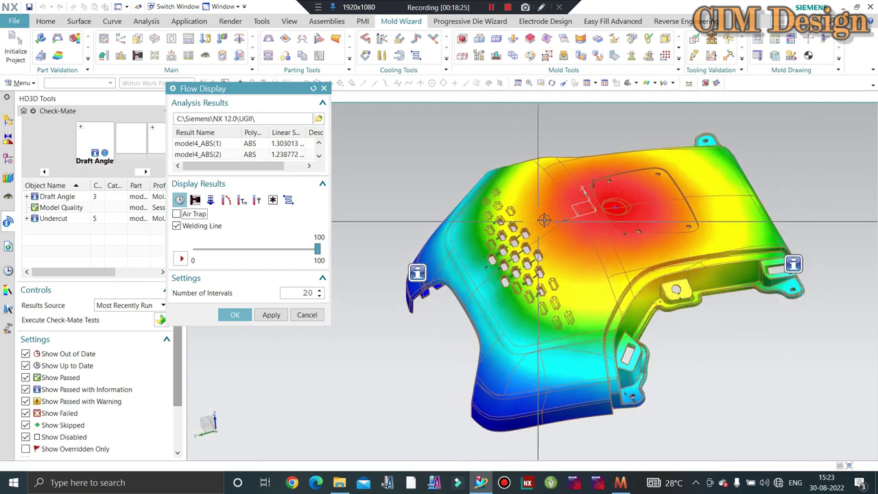
{"action": "scroll", "coordinate": [556, 230], "scroll_direction": "up", "scroll_amount": 2}
{"action": "scroll", "coordinate": [514, 227], "scroll_direction": "up", "scroll_amount": 2}
{"action": "scroll", "coordinate": [513, 224], "scroll_direction": "up", "scroll_amount": 1}
{"action": "scroll", "coordinate": [513, 224], "scroll_direction": "up", "scroll_amount": 2}
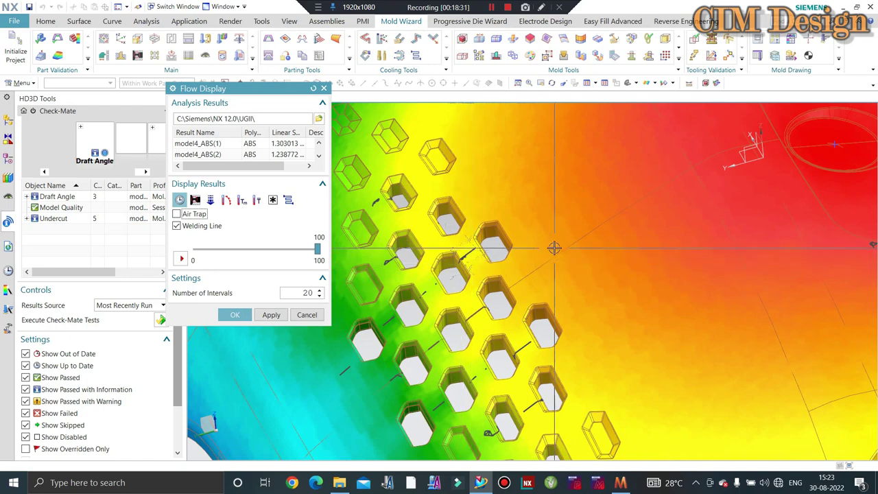
{"action": "scroll", "coordinate": [608, 247], "scroll_direction": "down", "scroll_amount": 2}
{"action": "scroll", "coordinate": [607, 233], "scroll_direction": "down", "scroll_amount": 1}
{"action": "scroll", "coordinate": [652, 236], "scroll_direction": "down", "scroll_amount": 2}
{"action": "scroll", "coordinate": [655, 234], "scroll_direction": "down", "scroll_amount": 1}
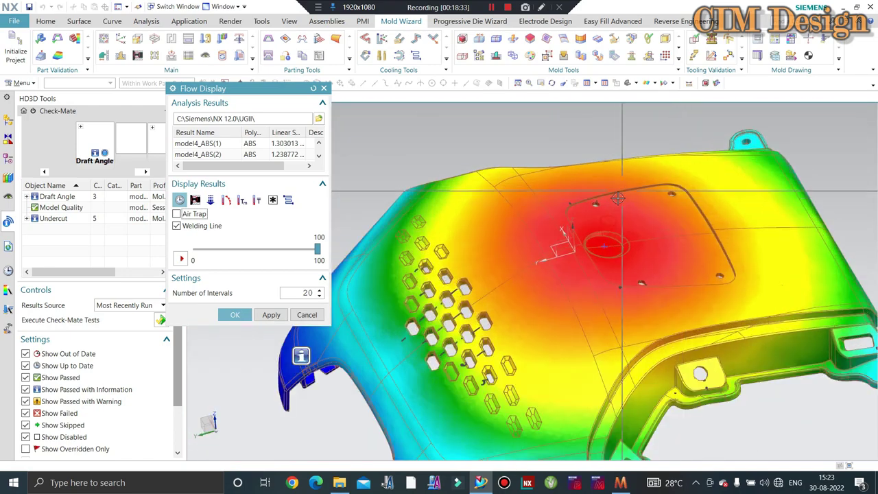
{"action": "scroll", "coordinate": [369, 256], "scroll_direction": "down", "scroll_amount": 1}
{"action": "scroll", "coordinate": [370, 256], "scroll_direction": "down", "scroll_amount": 1}
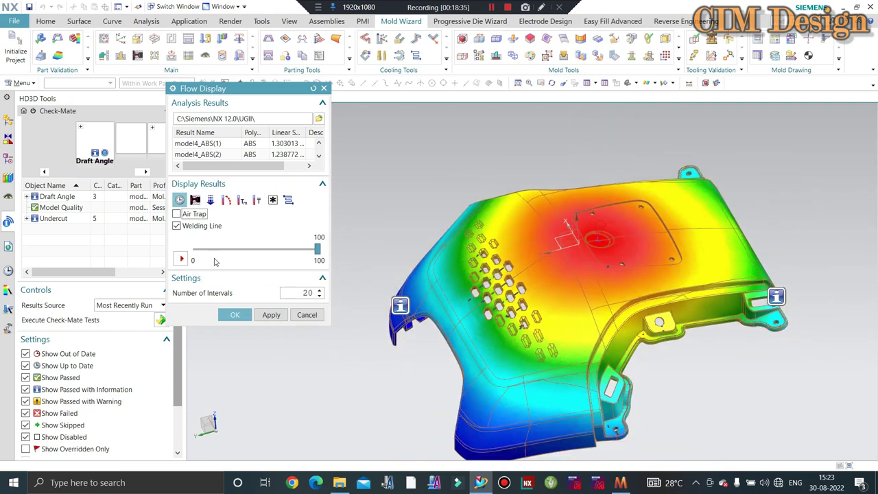
{"action": "left_click", "coordinate": [196, 199]}
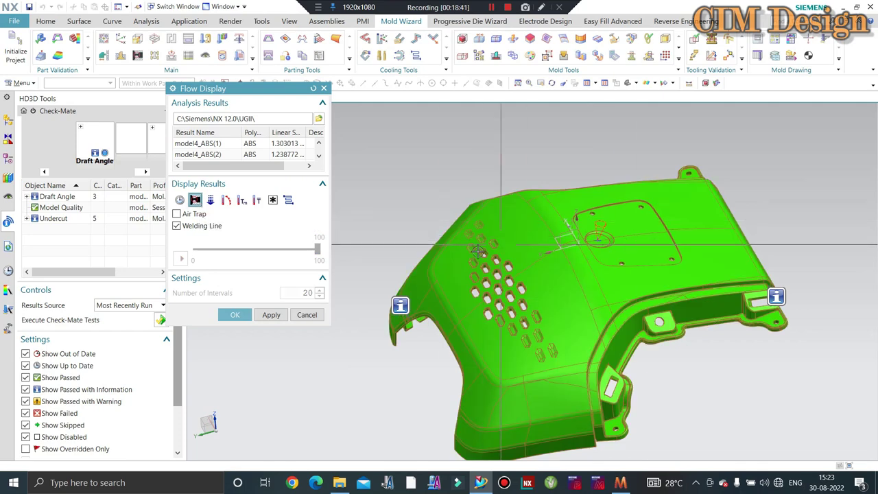
{"action": "mouse_move", "coordinate": [433, 230]}
{"action": "middle_mouse_down"}
{"action": "mouse_move", "coordinate": [496, 198]}
{"action": "mouse_move", "coordinate": [493, 233]}
{"action": "middle_mouse_up"}
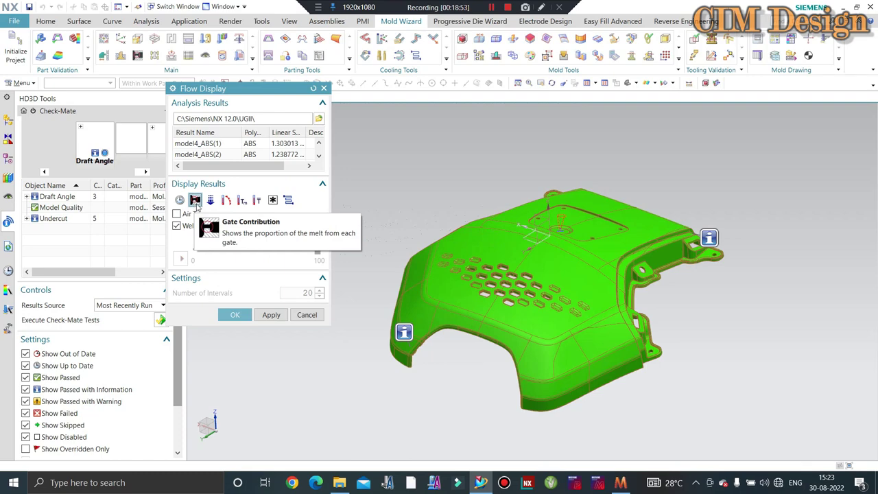
{"action": "left_click", "coordinate": [196, 205]}
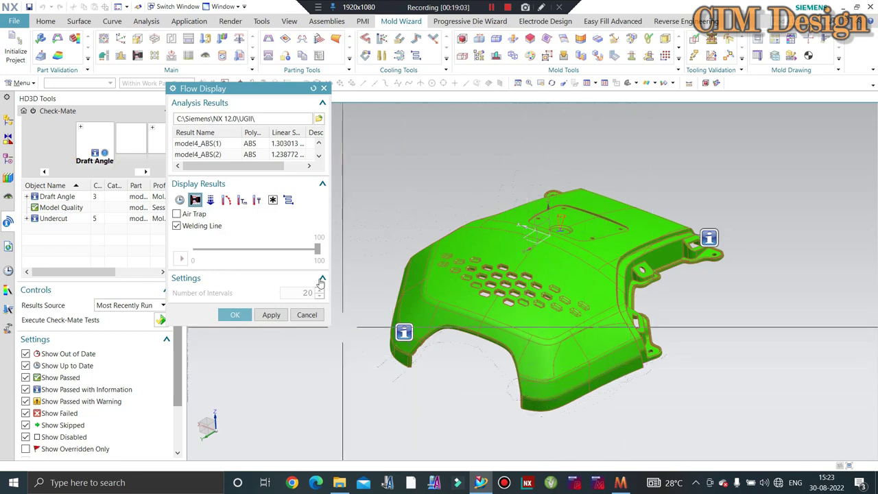
Show the Pressure Drop result and orbit the cover to inspect the gate-to-edge gradient
{"action": "left_click", "coordinate": [210, 201]}
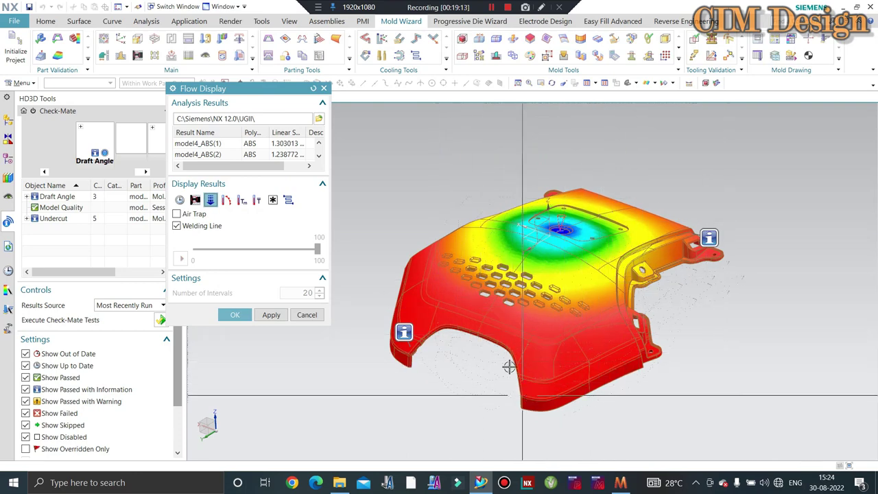
{"action": "middle_click_drag", "start_coordinate": [387, 376], "coordinate": [431, 321]}
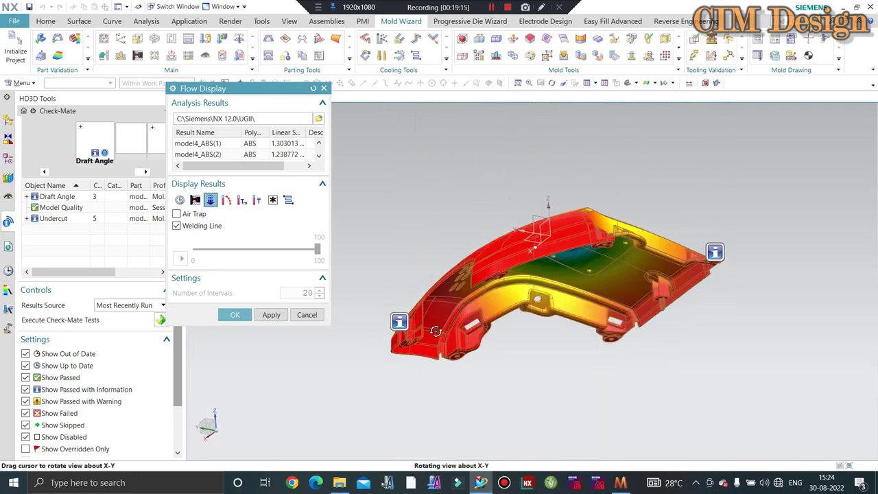
{"action": "middle_click_drag", "start_coordinate": [430, 229], "coordinate": [449, 286]}
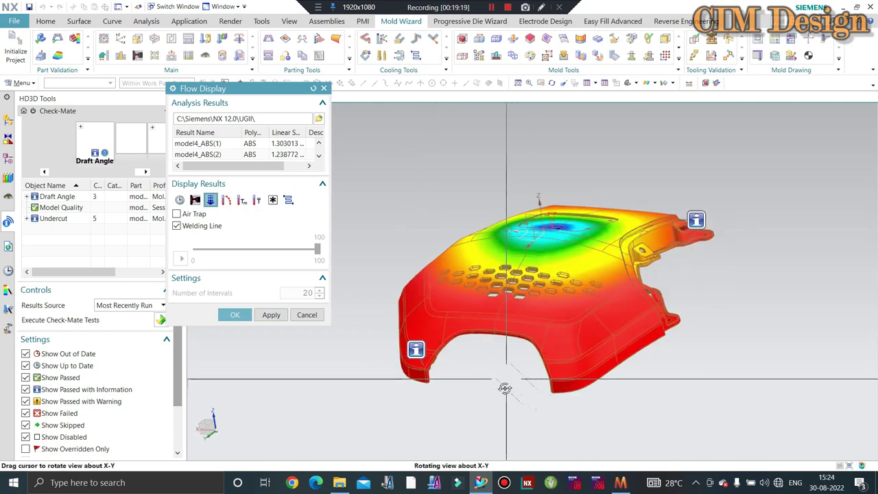
{"action": "mouse_move", "coordinate": [505, 386]}
{"action": "middle_mouse_down"}
{"action": "mouse_move", "coordinate": [512, 395]}
{"action": "mouse_move", "coordinate": [489, 350]}
{"action": "middle_mouse_up"}
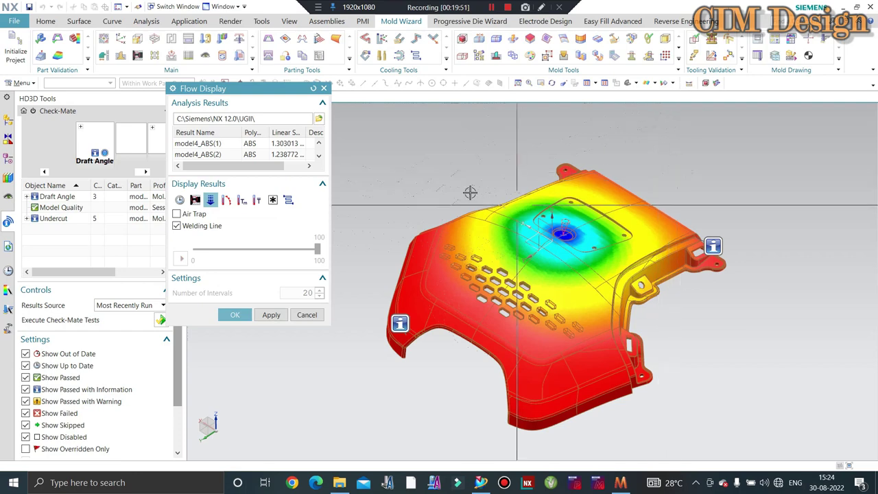
{"action": "mouse_move", "coordinate": [470, 190]}
{"action": "middle_mouse_down"}
{"action": "mouse_move", "coordinate": [631, 180]}
{"action": "mouse_move", "coordinate": [621, 166]}
{"action": "middle_mouse_up"}
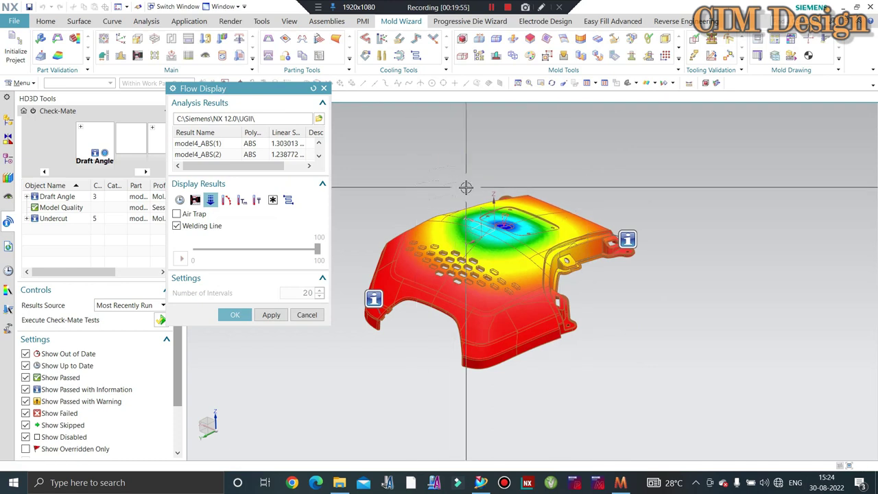
{"action": "scroll", "coordinate": [467, 187], "scroll_direction": "up", "scroll_amount": 1}
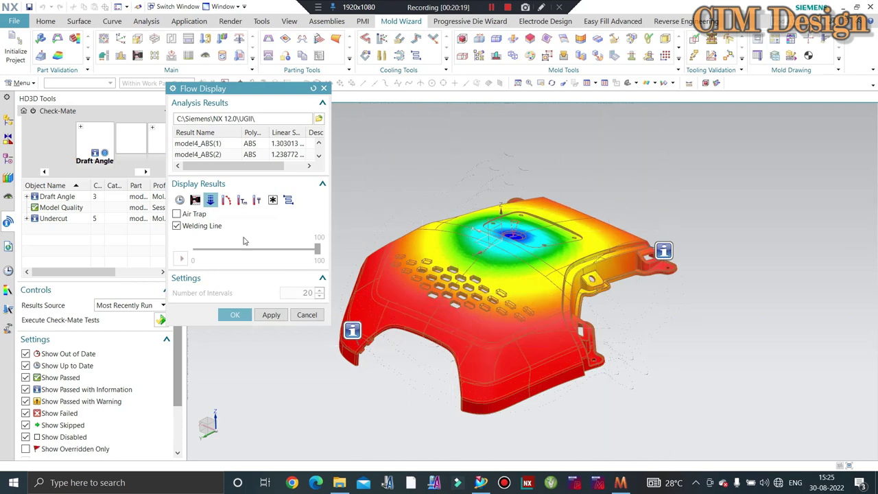
View Melt Front Temperature with weld lines off, then switch to Maximum Temperature
{"action": "left_click", "coordinate": [227, 201]}
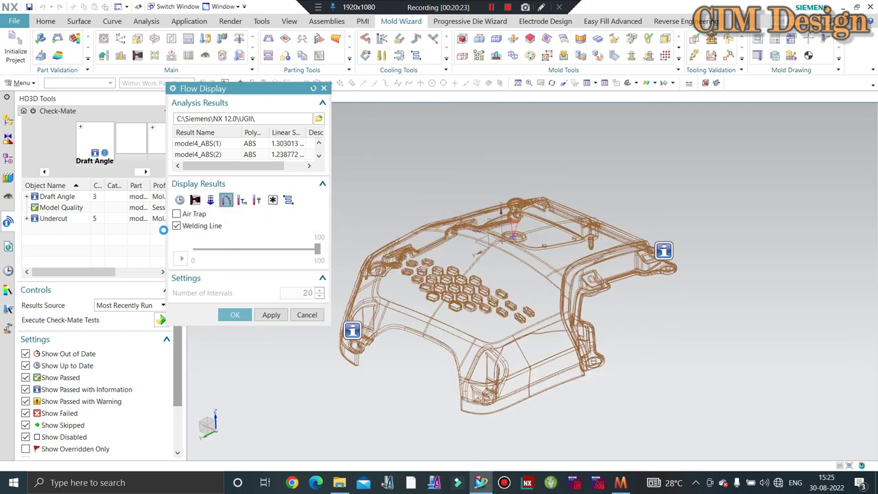
{"action": "left_click", "coordinate": [177, 226]}
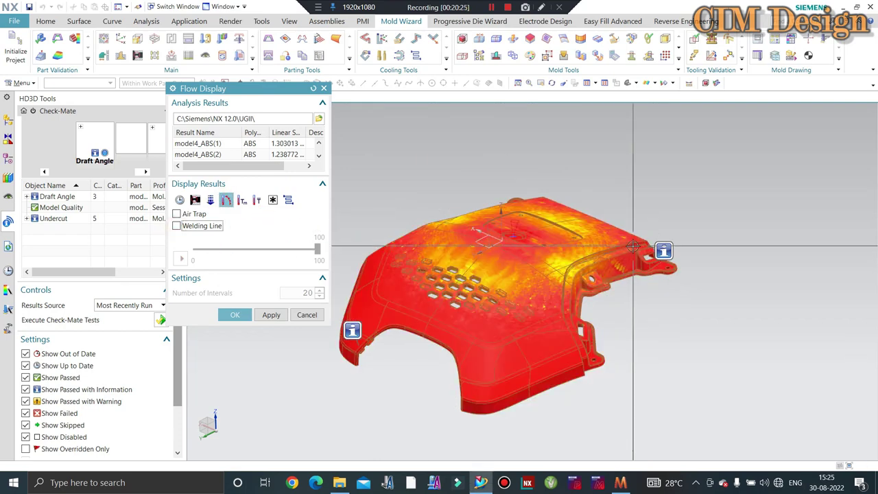
{"action": "middle_click_drag", "start_coordinate": [633, 276], "coordinate": [621, 322]}
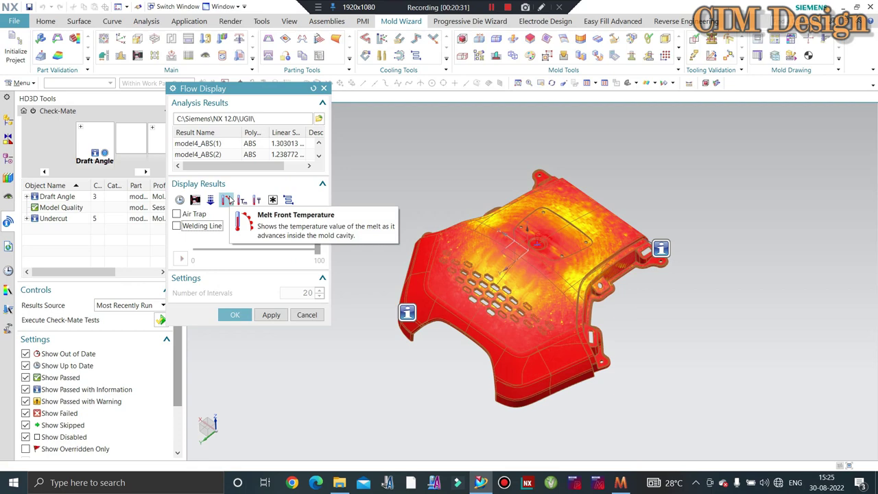
{"action": "left_click", "coordinate": [243, 199]}
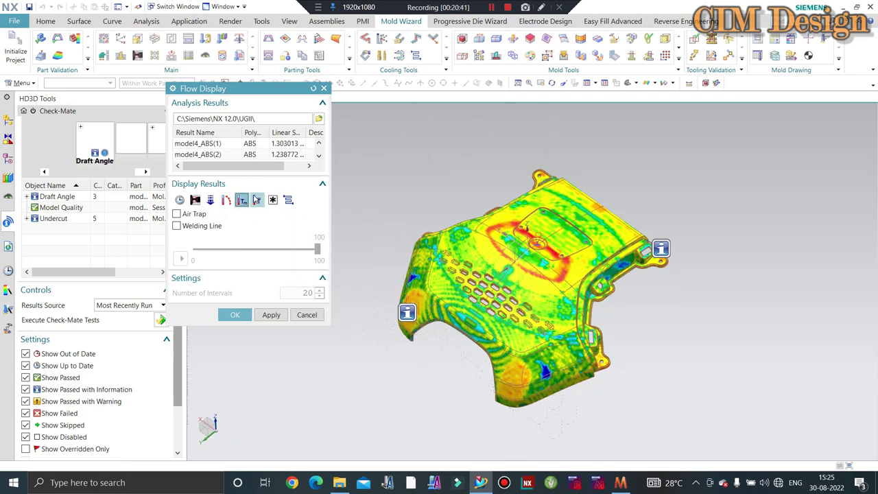
Cycle through the remaining results including Frozen Layer Ratio, then return to Melt Front Time
{"action": "left_click", "coordinate": [256, 200]}
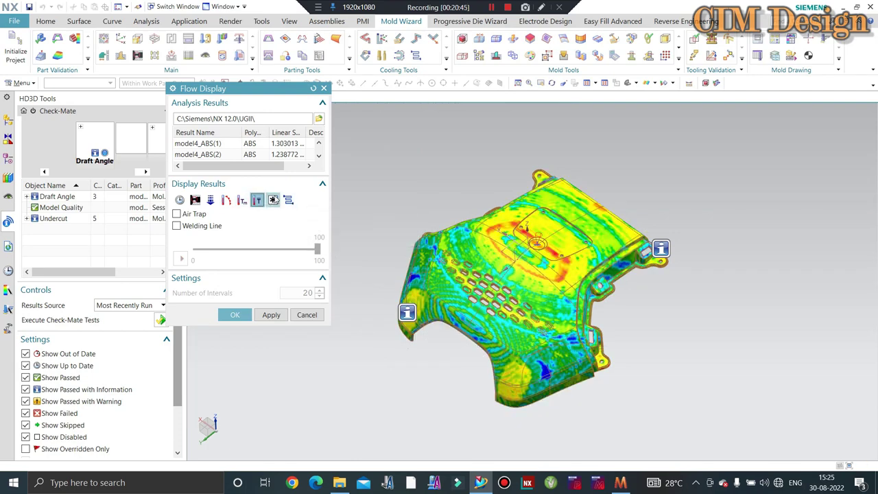
{"action": "left_click", "coordinate": [273, 199]}
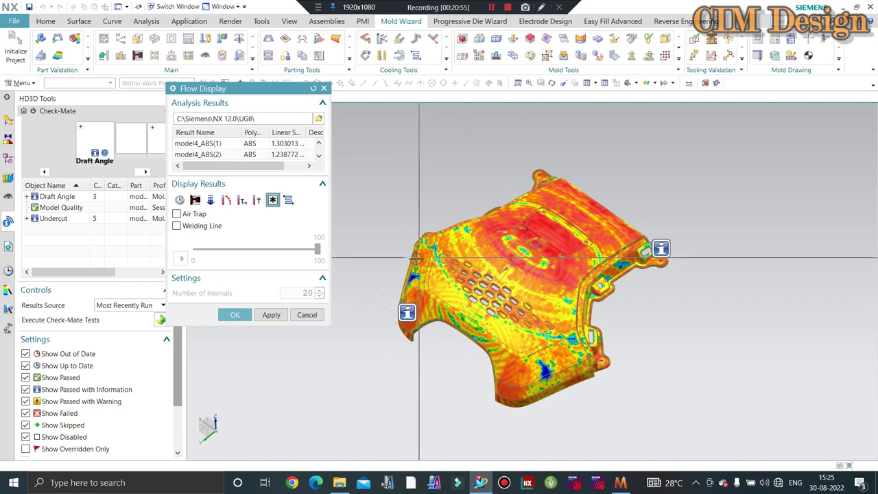
{"action": "left_click", "coordinate": [288, 200]}
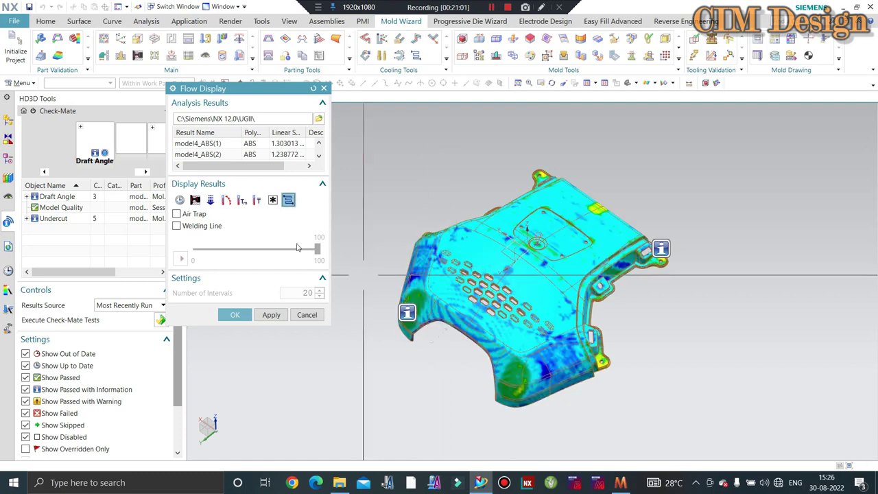
{"action": "left_click", "coordinate": [269, 200]}
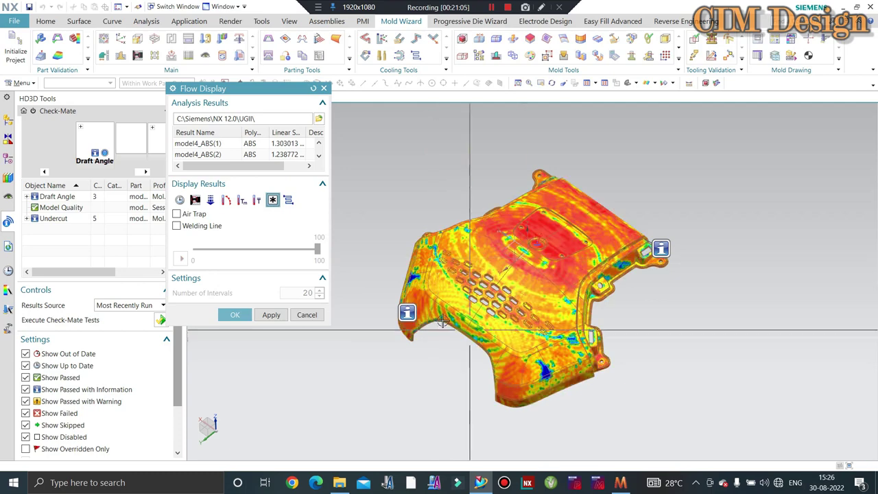
{"action": "key", "text": "F8"}
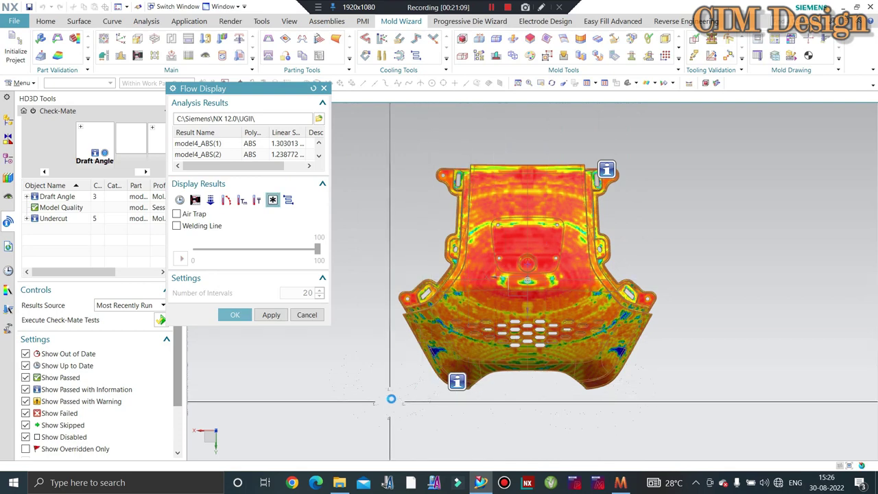
{"action": "middle_click_drag", "start_coordinate": [391, 398], "coordinate": [438, 336]}
{"action": "mouse_move", "coordinate": [473, 352]}
{"action": "middle_mouse_down"}
{"action": "mouse_move", "coordinate": [549, 377]}
{"action": "mouse_move", "coordinate": [542, 374]}
{"action": "middle_mouse_up"}
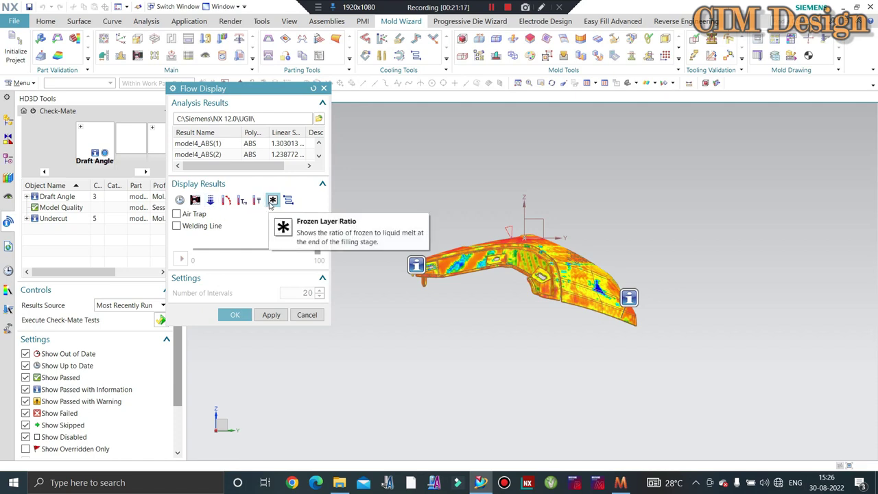
{"action": "left_click", "coordinate": [180, 199]}
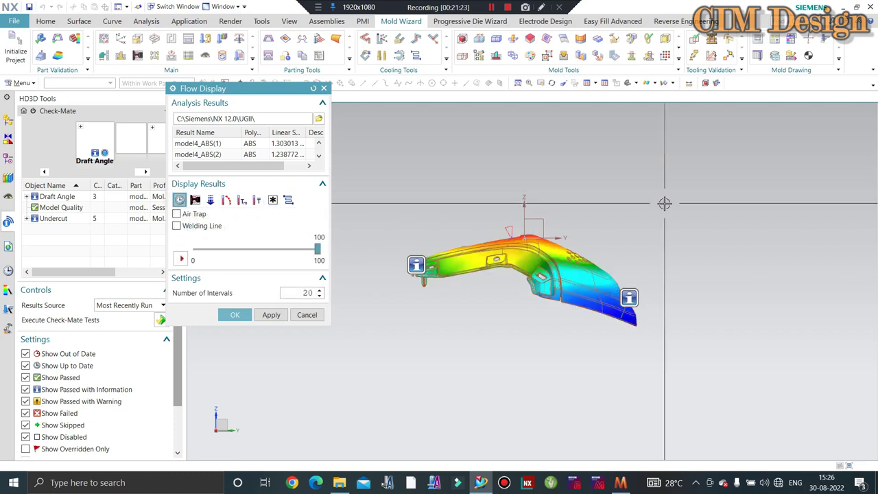
Replay the melt-front fill on the cover and orbit the view to inspect the 0–1.751 sec result
{"action": "left_click", "coordinate": [181, 259]}
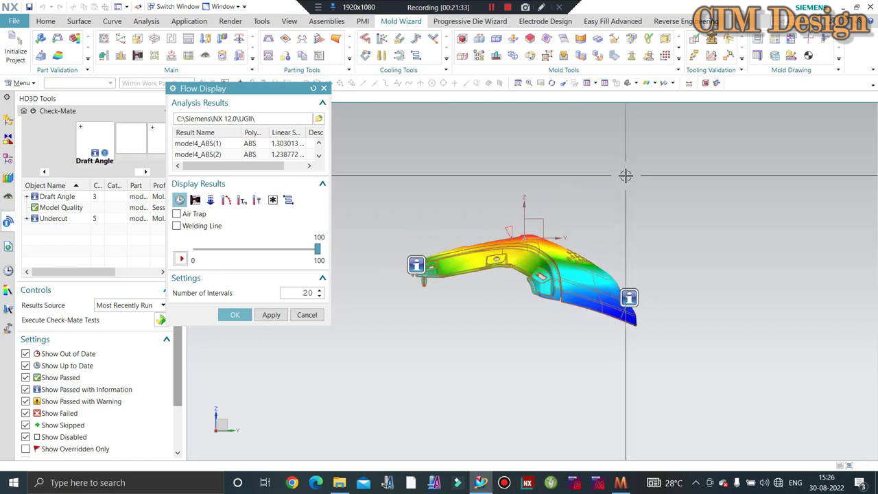
{"action": "middle_click_drag", "start_coordinate": [622, 180], "coordinate": [653, 220]}
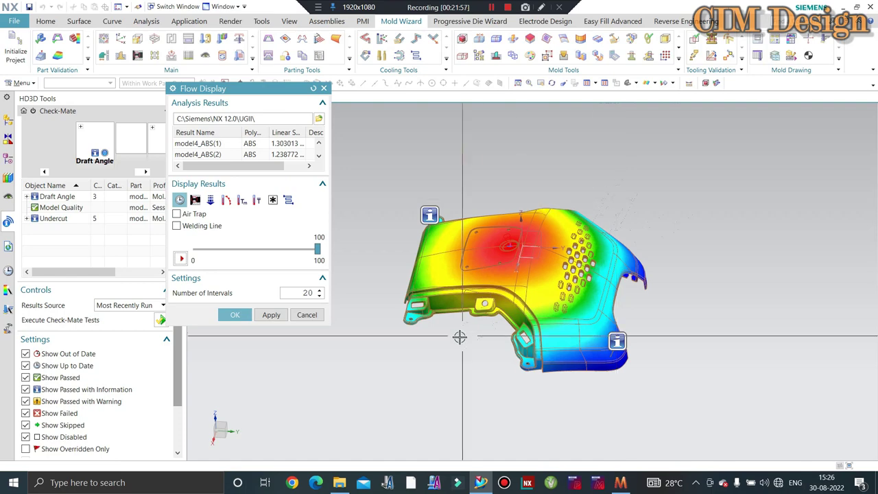
{"action": "mouse_move", "coordinate": [616, 336]}
{"action": "middle_mouse_down"}
{"action": "mouse_move", "coordinate": [767, 337]}
{"action": "mouse_move", "coordinate": [757, 323]}
{"action": "mouse_move", "coordinate": [807, 320]}
{"action": "mouse_move", "coordinate": [782, 339]}
{"action": "middle_mouse_up"}
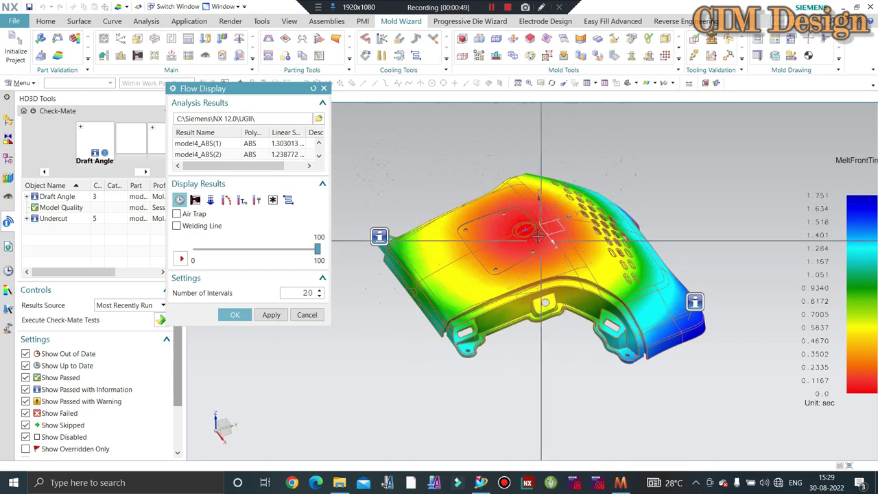
Zoom in and replay the fill from the start, then turn the cover to see the far edge
{"action": "scroll", "coordinate": [542, 230], "scroll_direction": "down", "scroll_amount": 1}
{"action": "left_click", "coordinate": [182, 258]}
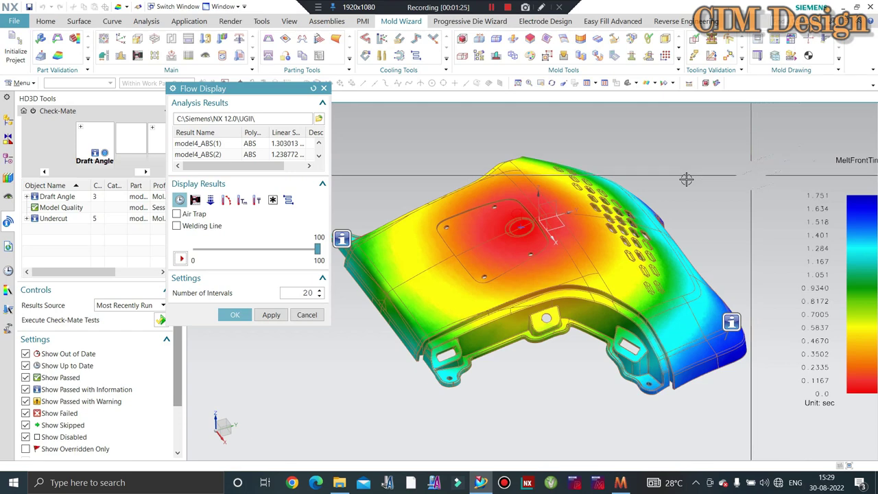
{"action": "middle_click_drag", "start_coordinate": [584, 218], "coordinate": [593, 228]}
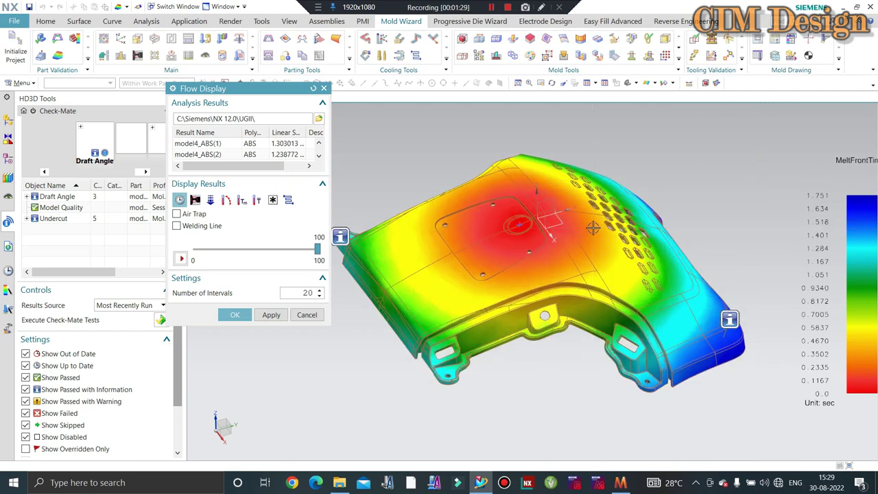
{"action": "middle_click_drag", "start_coordinate": [593, 228], "coordinate": [648, 272]}
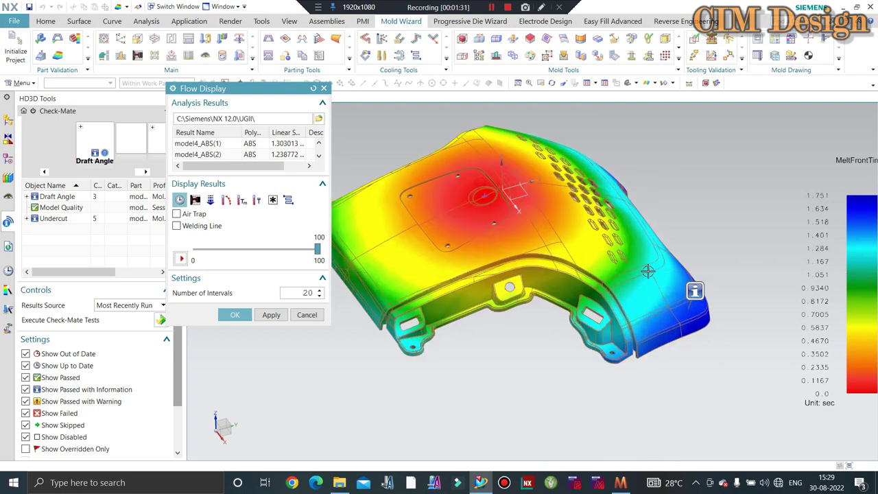